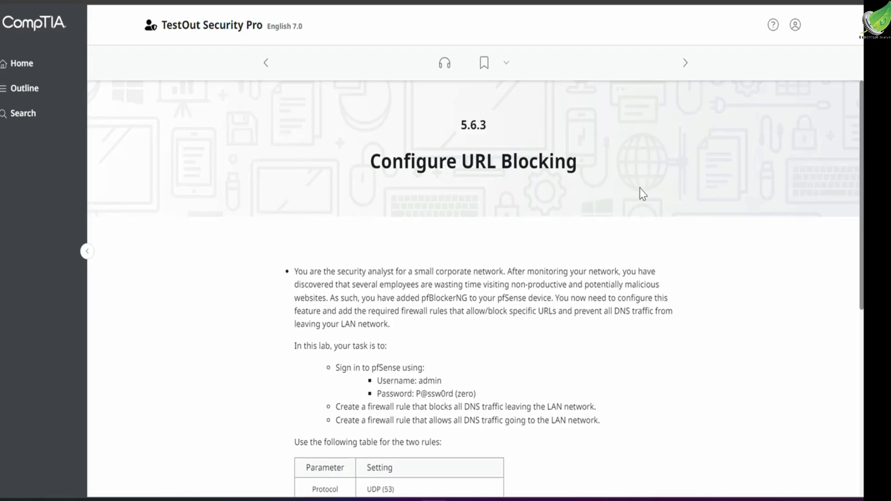
Step: Start the Configure URL Blocking lab and sign in to pfSense with the username admin and the account password
scroll(640, 193, down, 7)
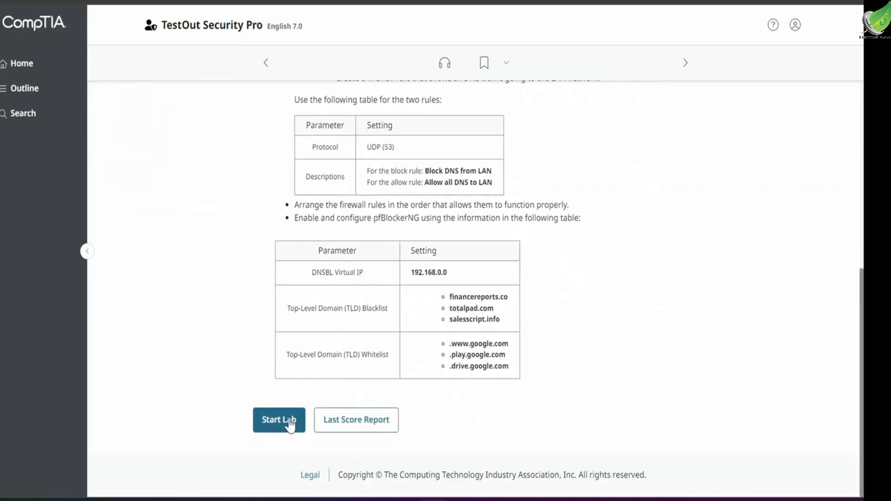
click(266, 425)
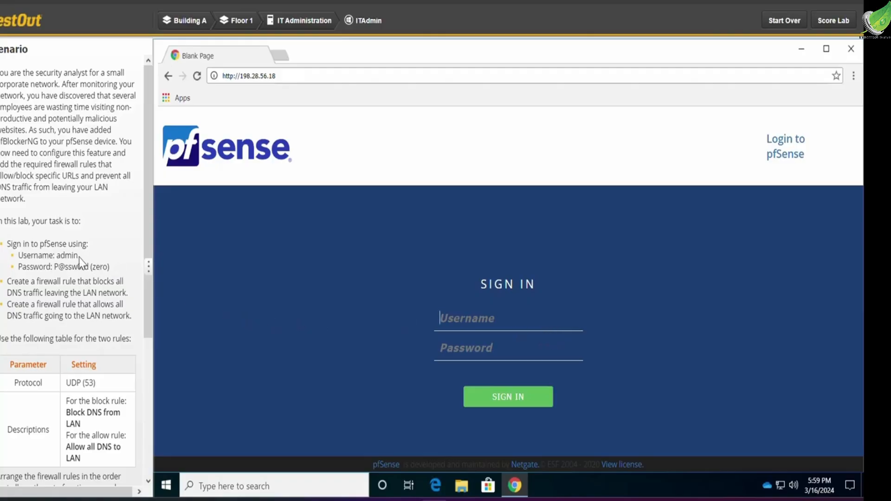
drag(78, 256, 57, 256)
key(ctrl+c)
click(491, 325)
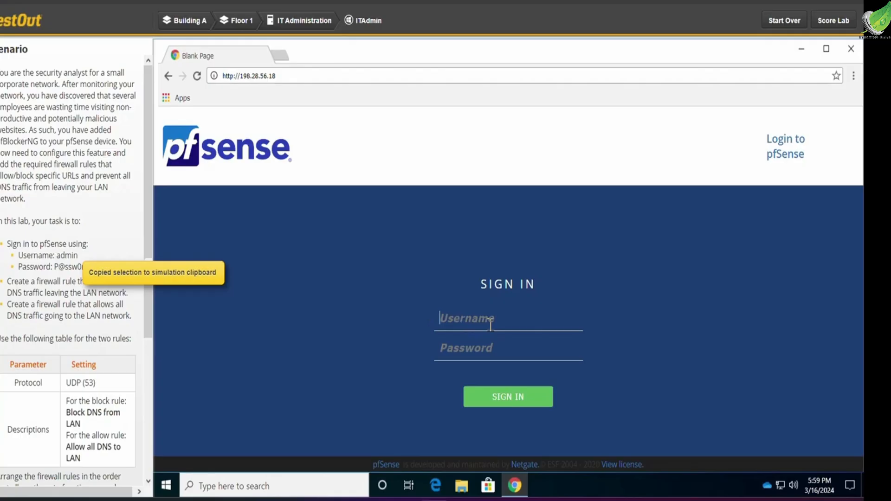
key(ctrl+v)
click(478, 351)
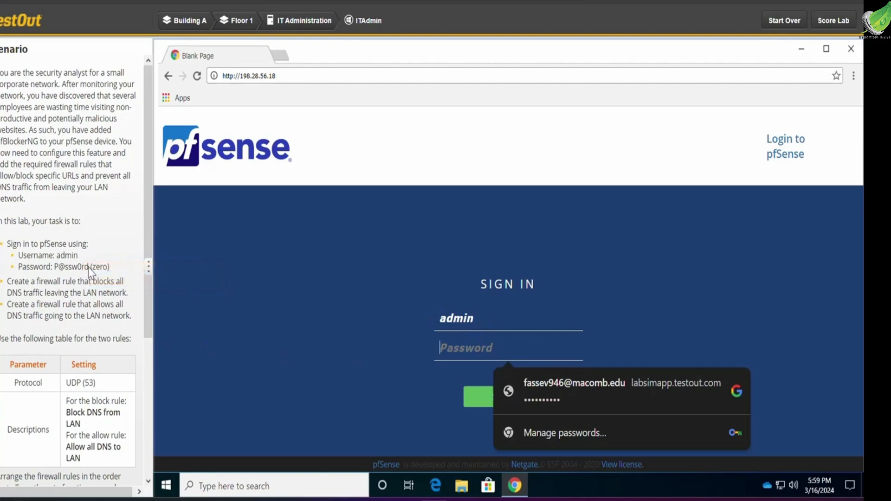
drag(88, 268, 55, 271)
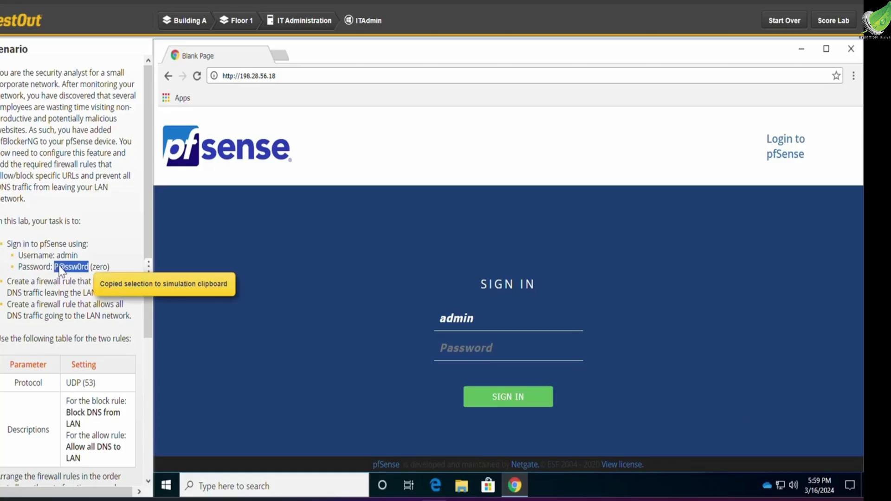
click(492, 350)
key(ctrl+v)
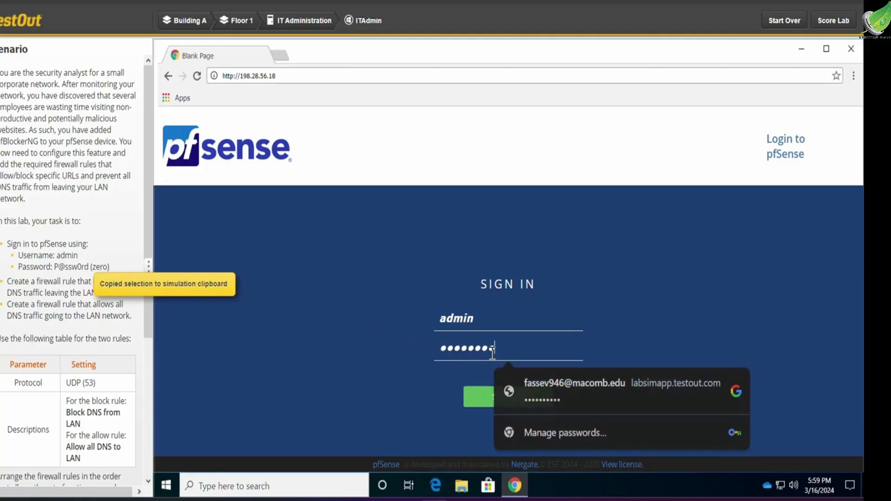
key(Return)
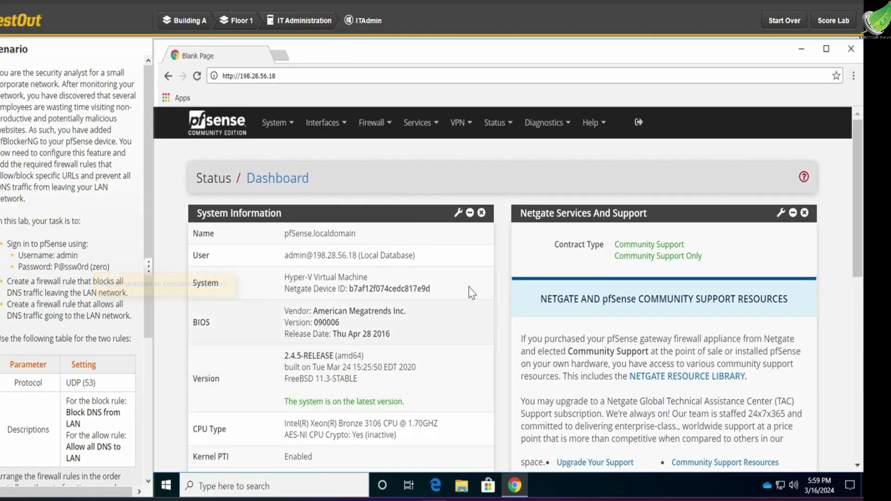
Step: Start a new firewall rule at the beginning of the LAN interface's rule list
click(366, 135)
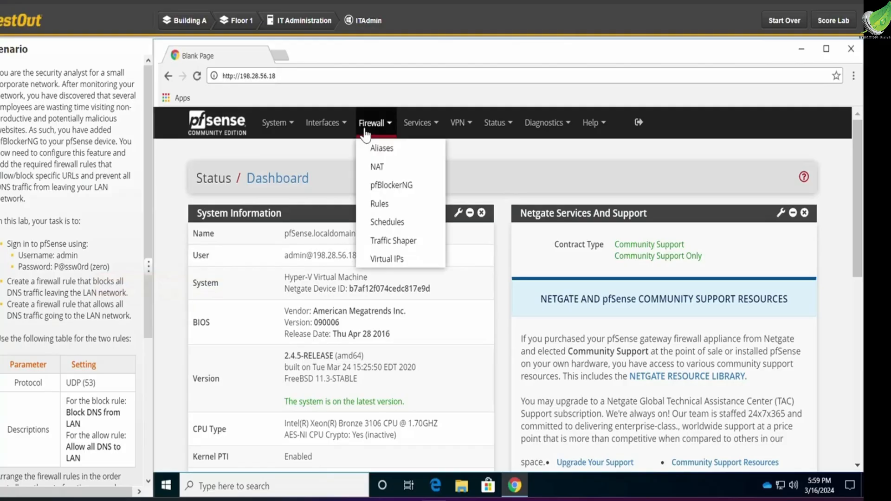
click(379, 204)
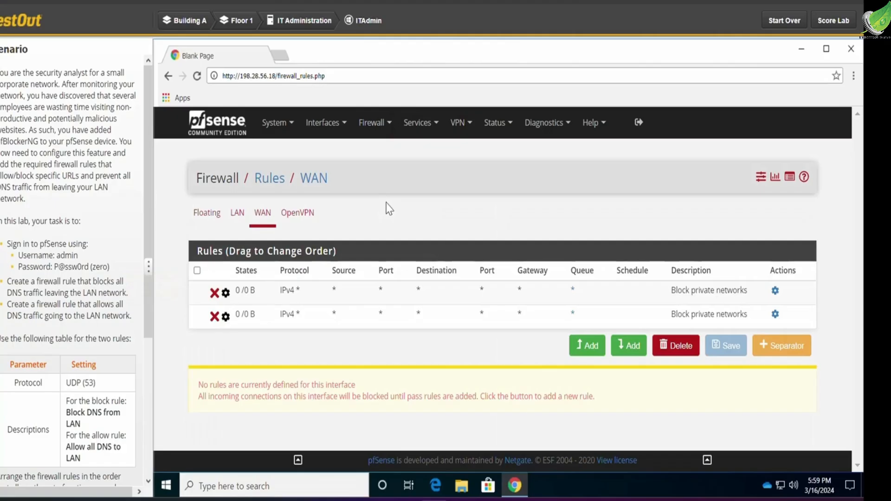
click(237, 214)
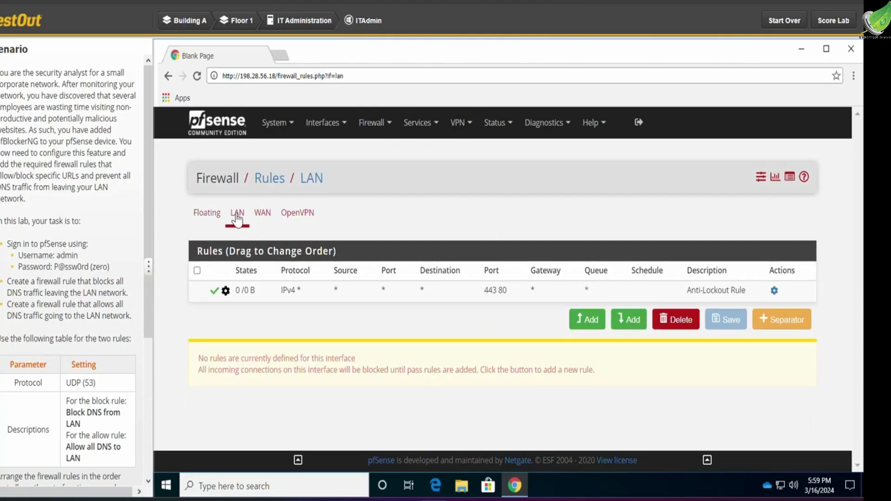
click(586, 320)
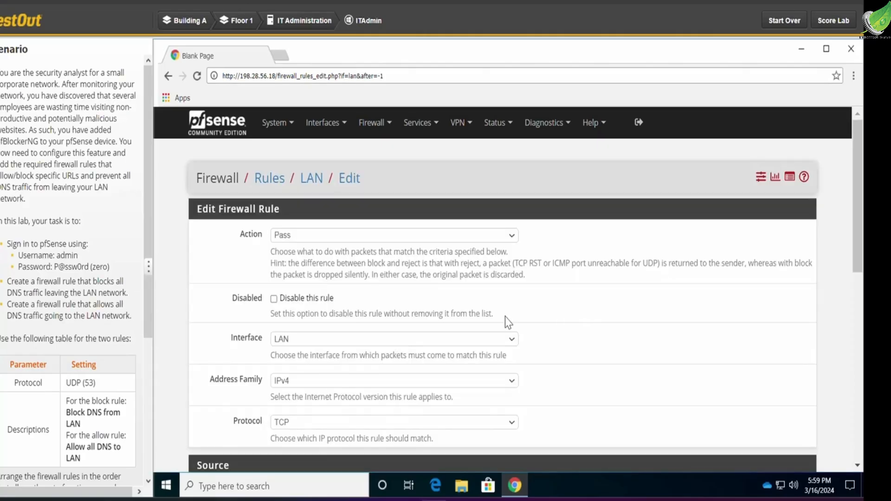
Step: Set the new LAN rule's action to Block and its protocol to UDP
click(319, 237)
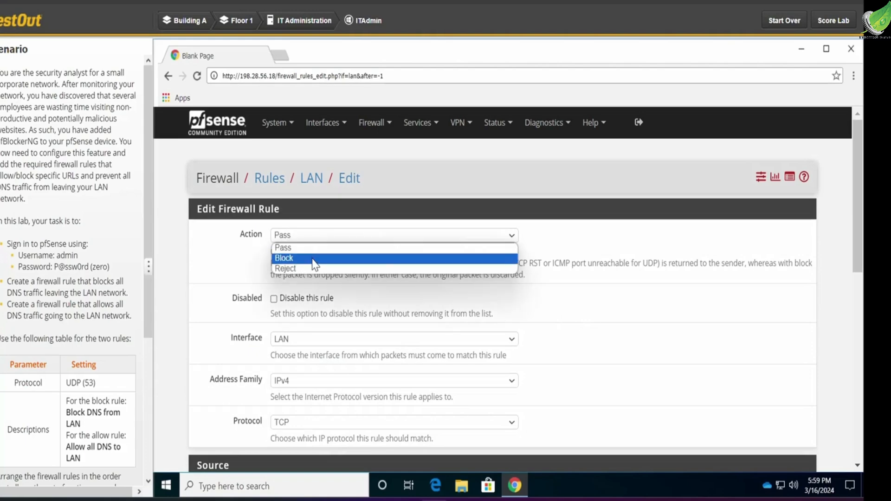
click(315, 259)
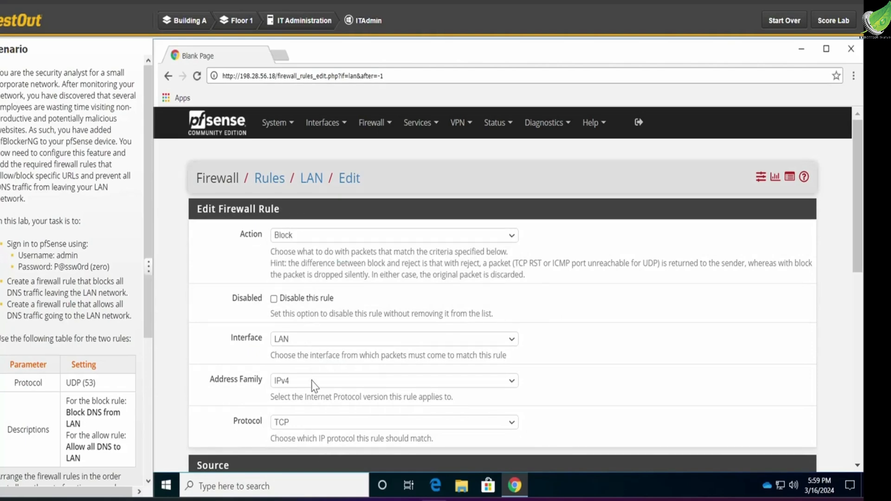
click(318, 425)
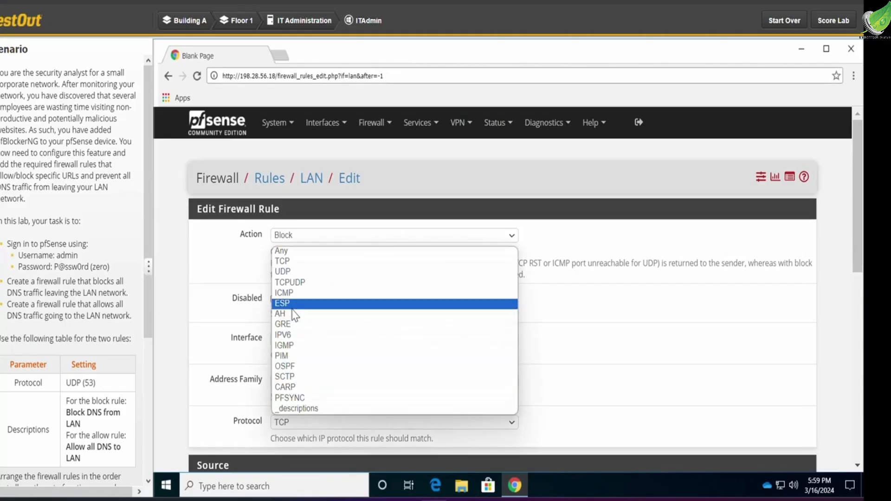
click(292, 273)
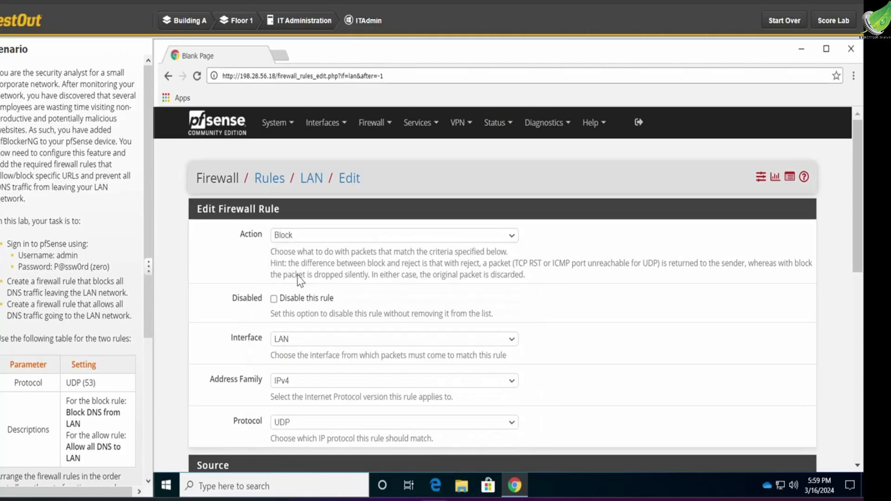
Step: Set the block rule's source to LAN net and its destination port range to DNS (53)
scroll(534, 344, down, 3)
scroll(544, 353, down, 2)
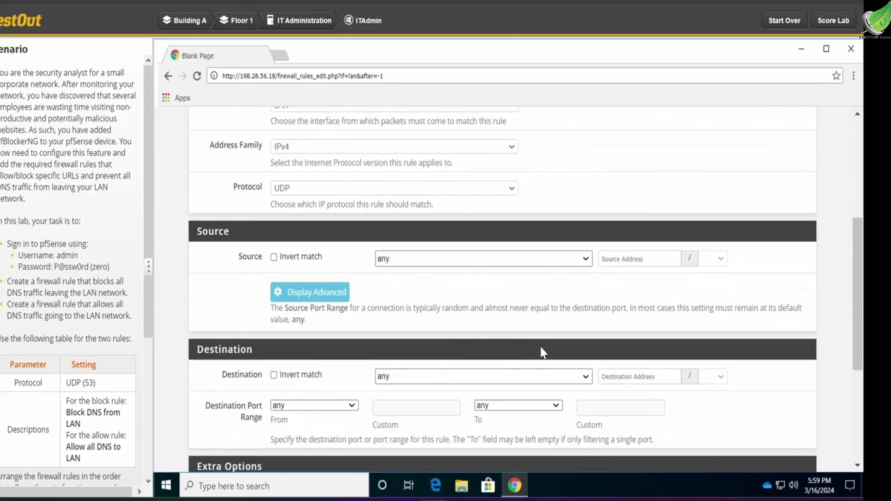
click(404, 264)
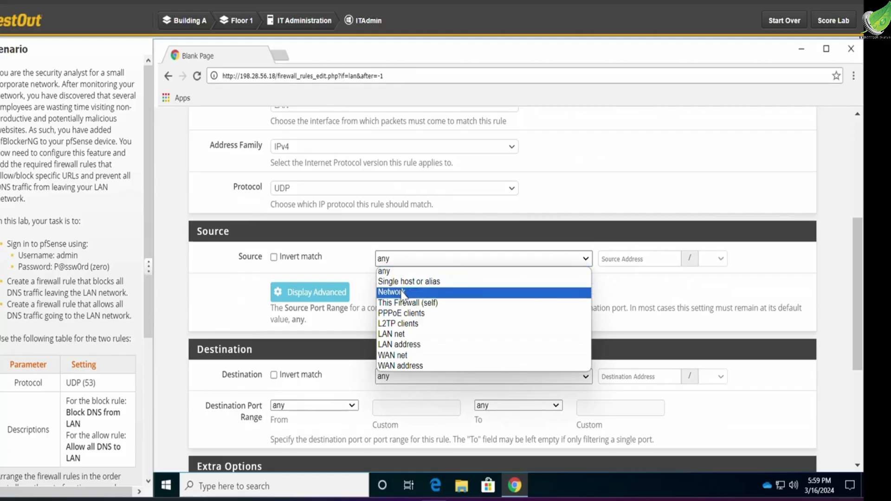
click(405, 334)
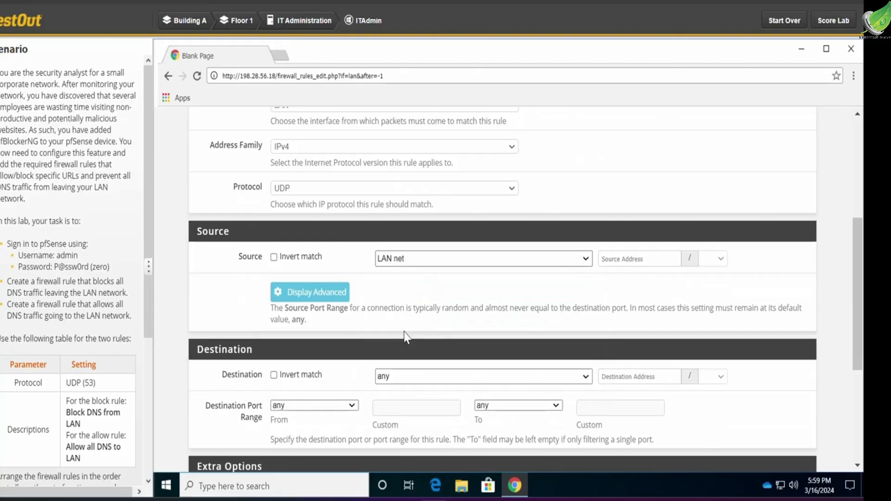
scroll(407, 333, down, 2)
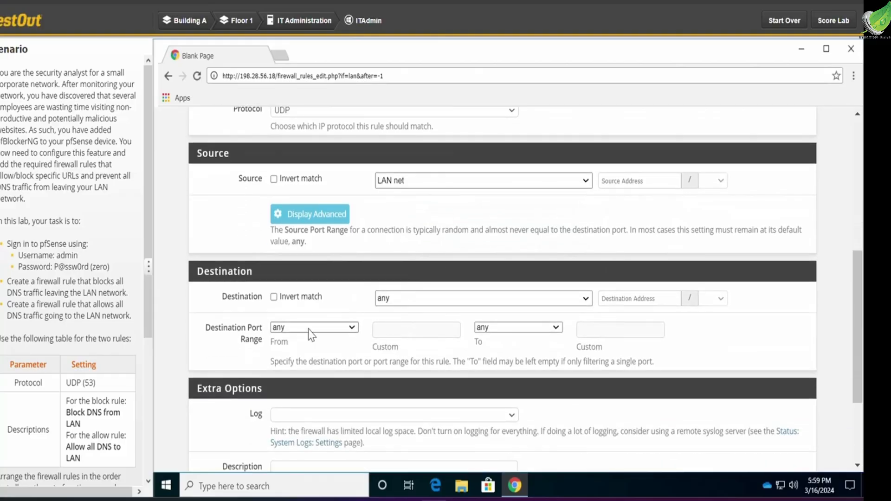
click(310, 328)
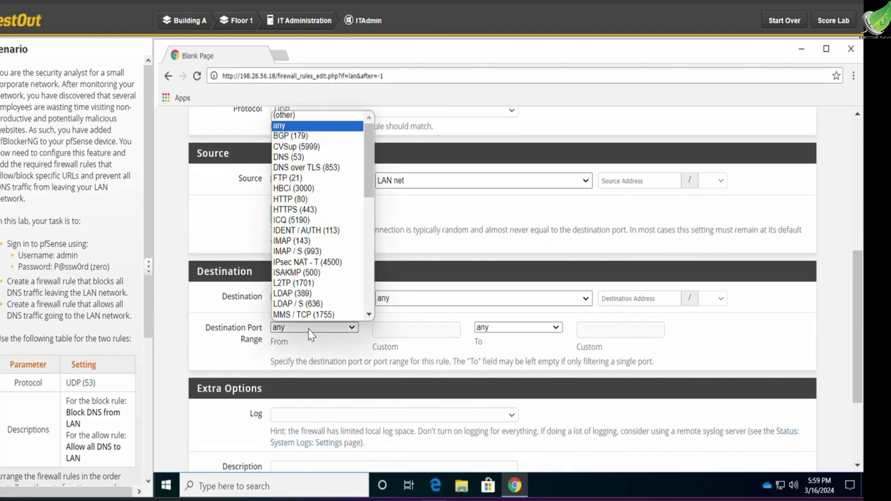
scroll(306, 258, down, 1)
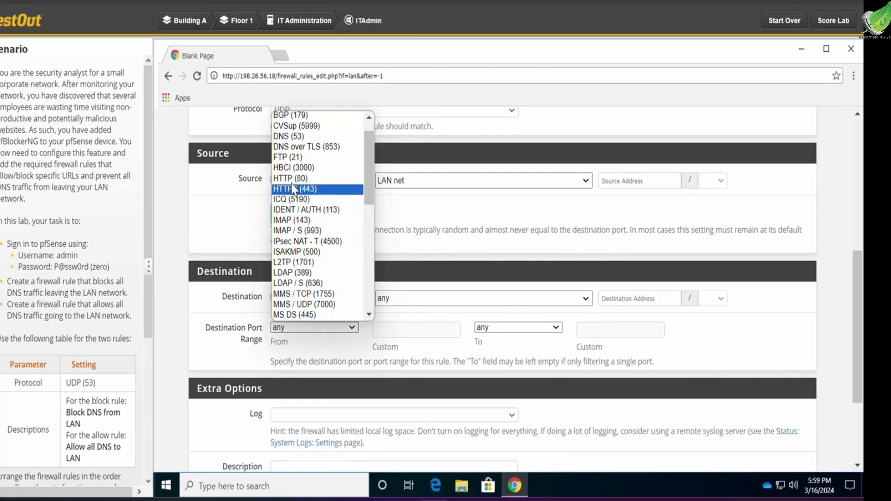
click(299, 137)
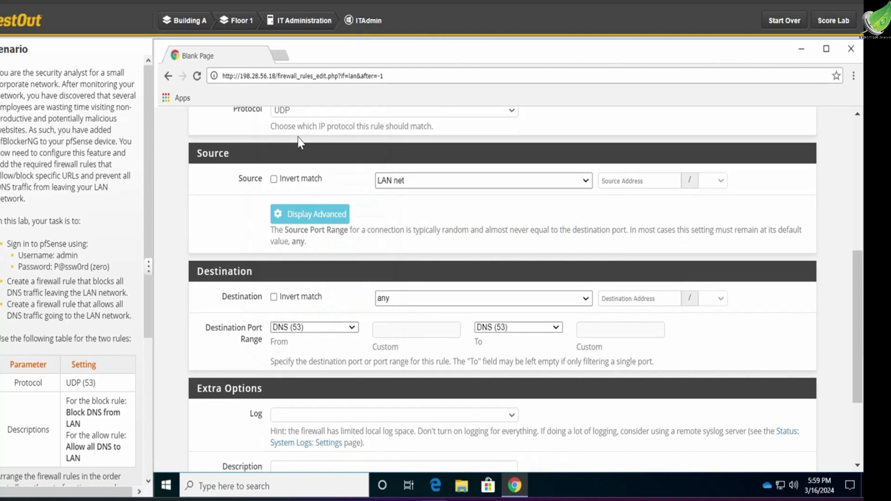
Step: Describe the rule as "Block DNS from LAN", then save it and apply the firewall changes
scroll(453, 360, down, 3)
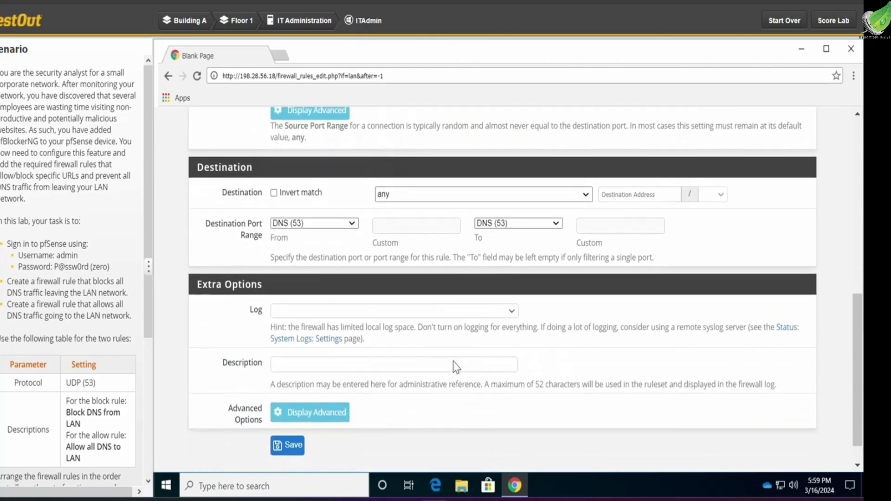
click(299, 332)
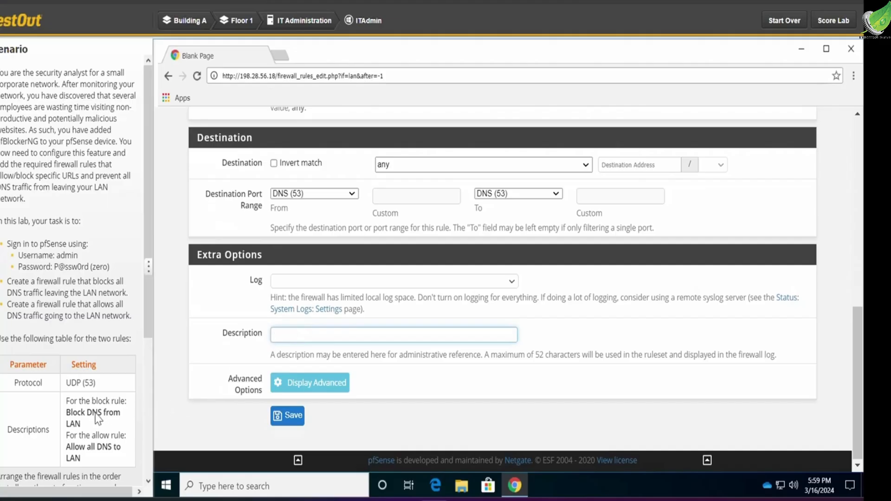
drag(85, 423, 65, 413)
key(ctrl+c)
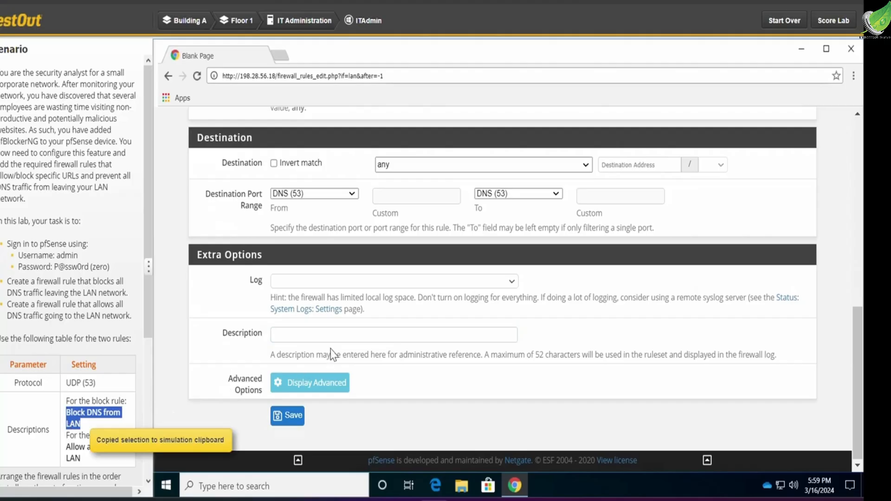
click(333, 334)
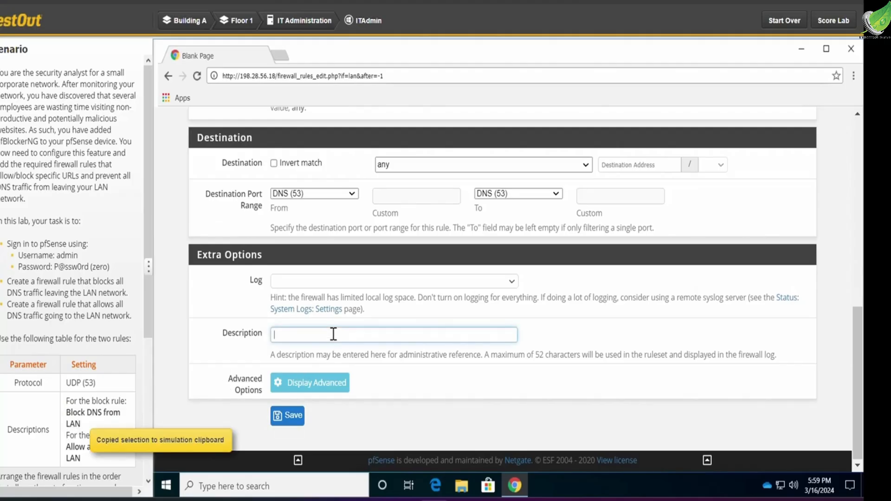
key(ctrl+v)
click(286, 417)
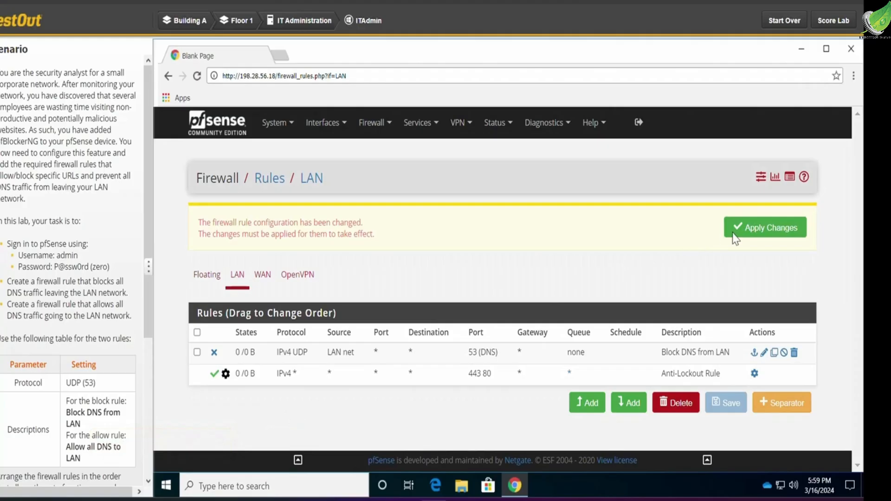
click(758, 231)
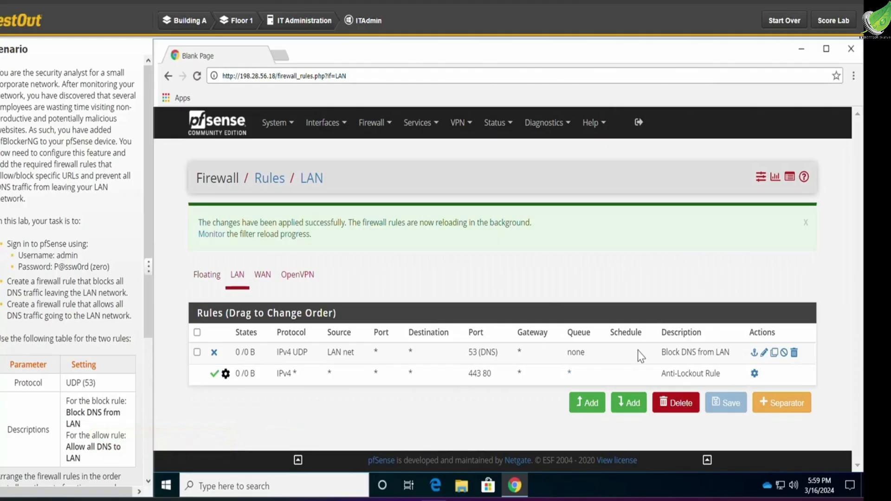
Step: Start another rule at the beginning of the LAN list with protocol UDP and destination LAN net
click(590, 407)
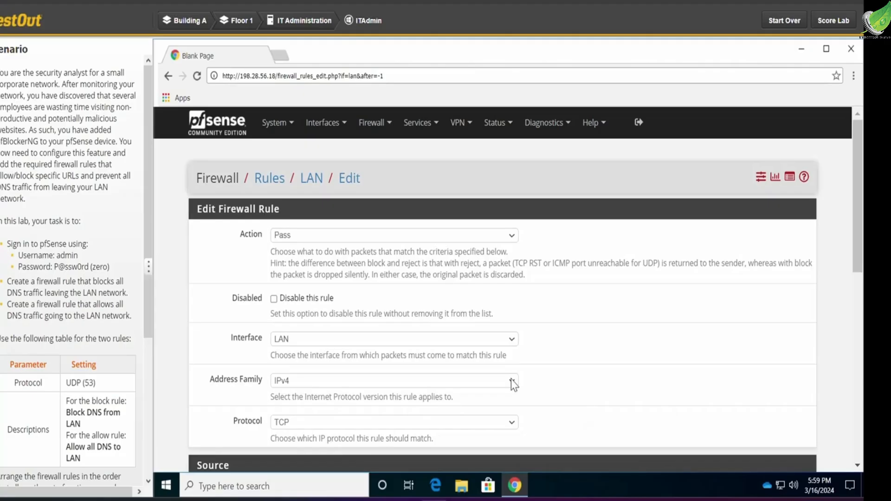
scroll(382, 364, down, 3)
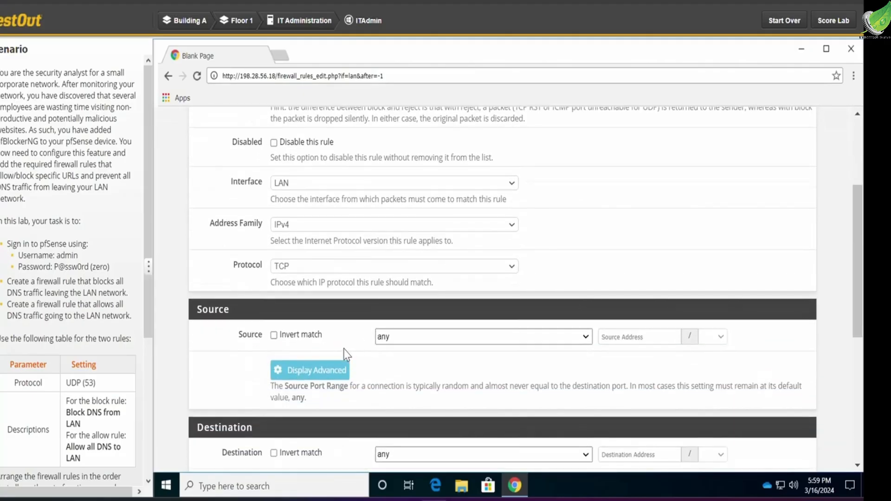
click(309, 267)
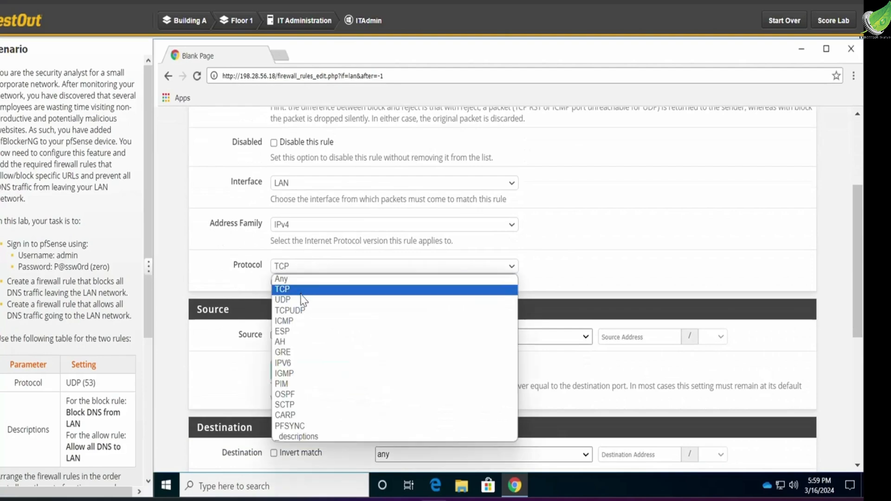
click(303, 300)
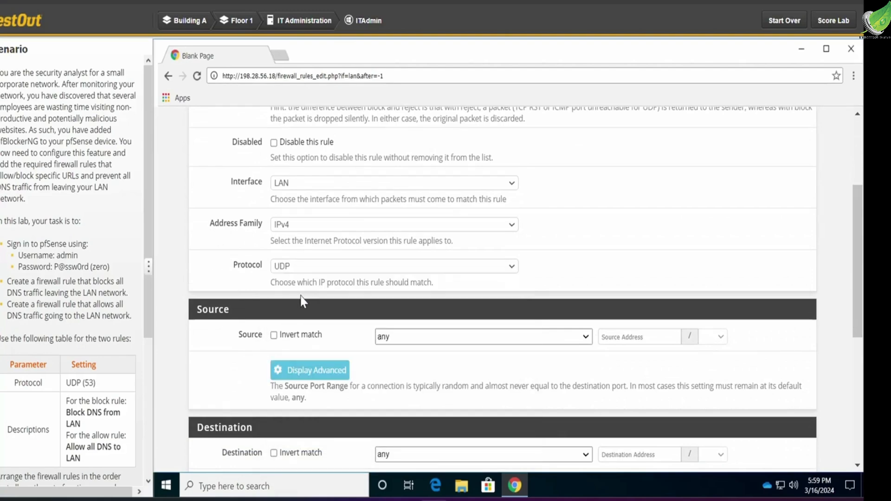
scroll(394, 344, down, 2)
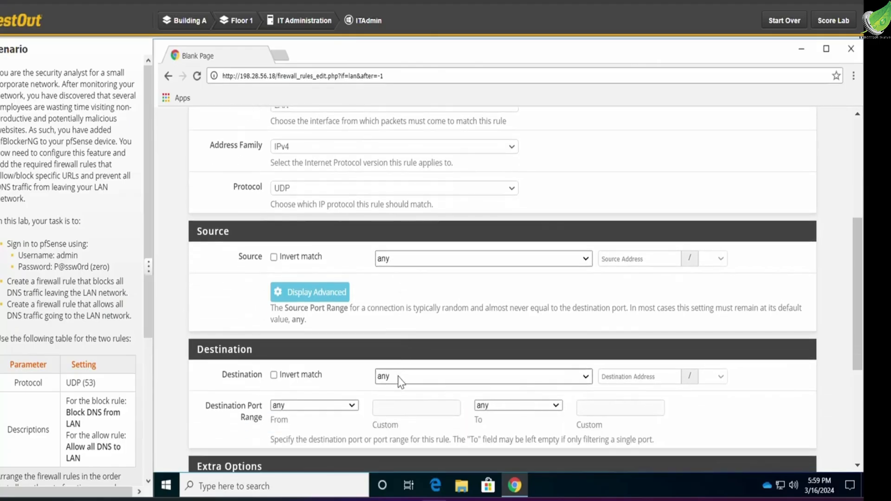
click(399, 377)
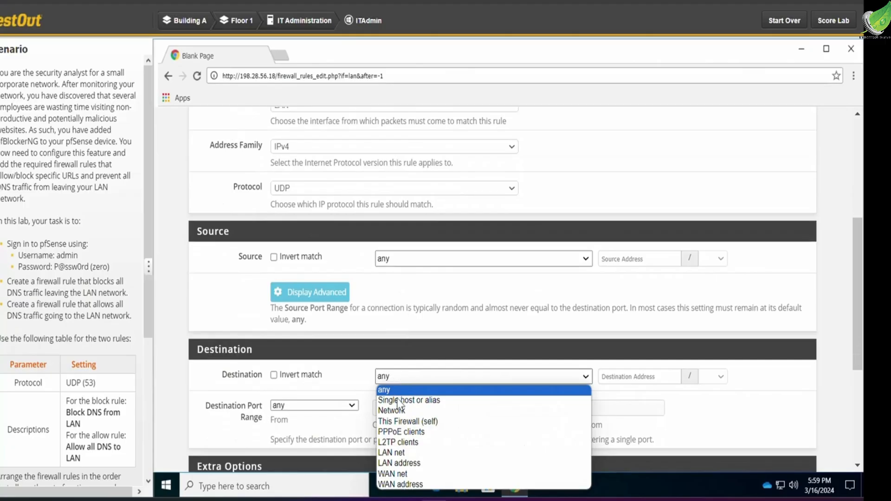
click(402, 453)
scroll(378, 424, down, 3)
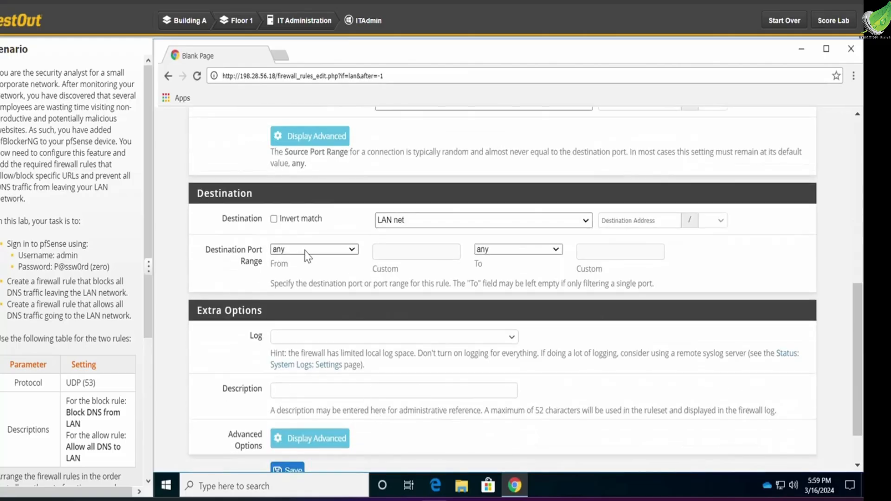
Step: Set the new rule's destination port range to DNS (53) and its description to "Allow all DNS to LAN"
click(307, 253)
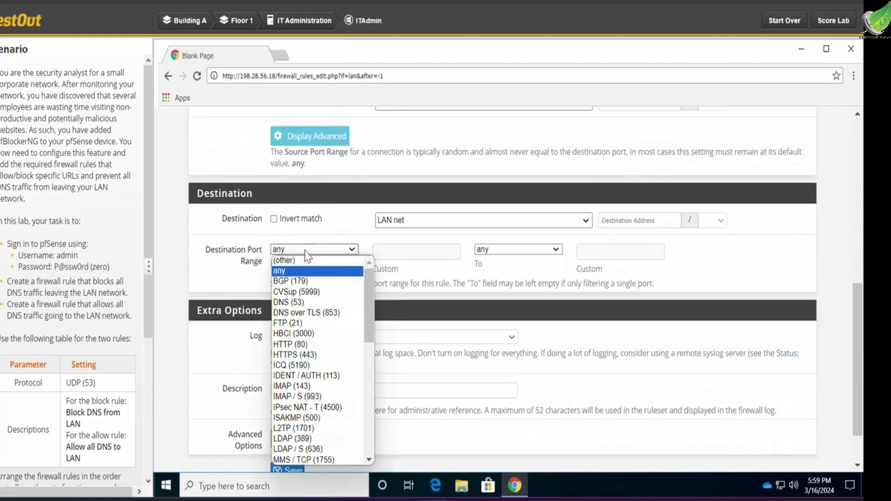
click(303, 301)
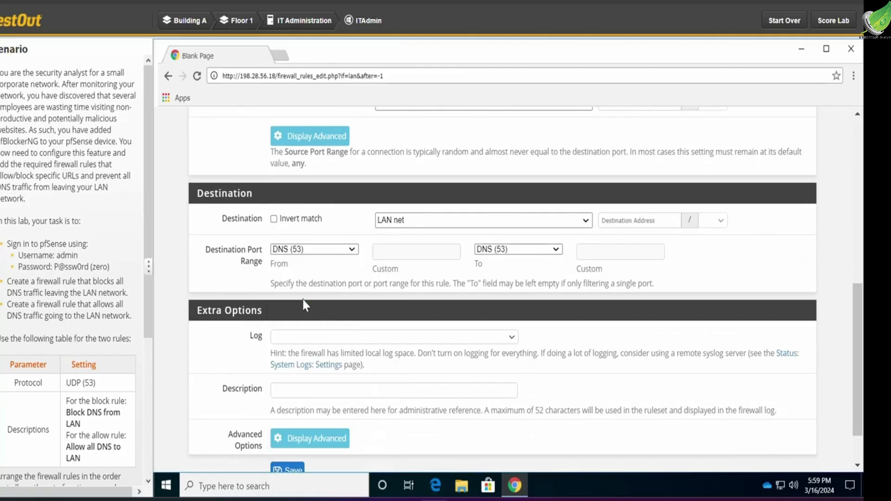
click(314, 389)
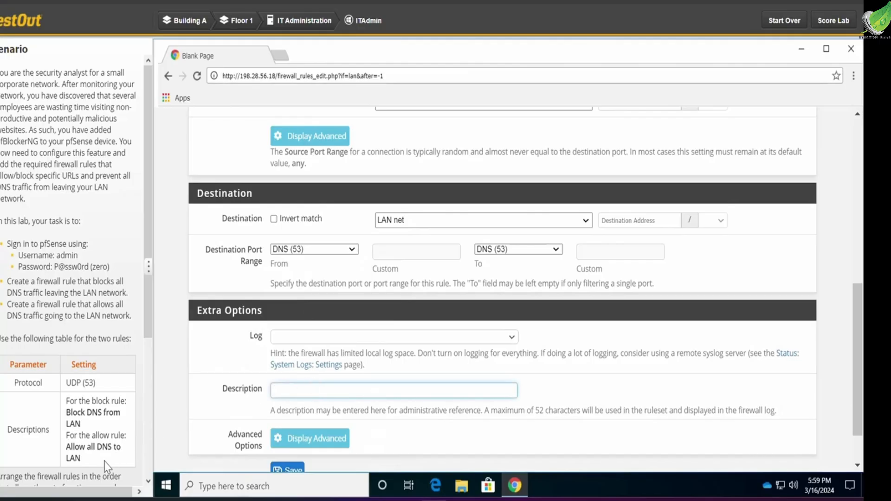
drag(82, 459, 65, 446)
key(ctrl+c)
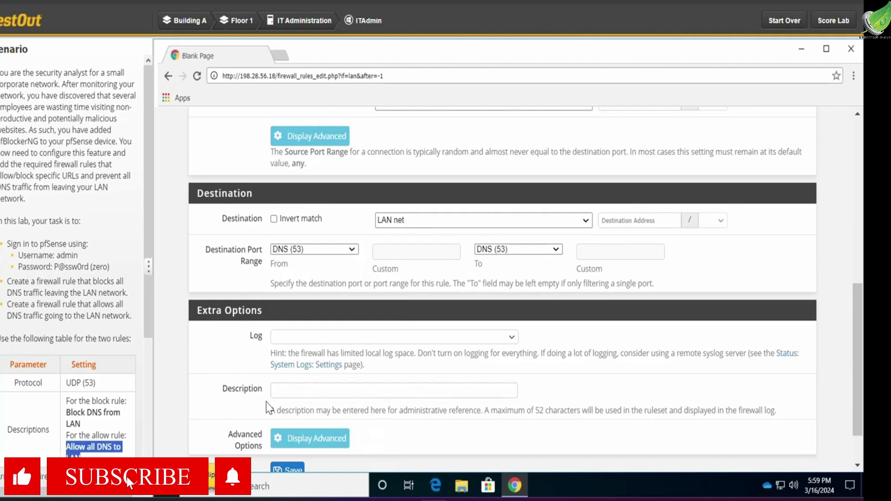
click(303, 391)
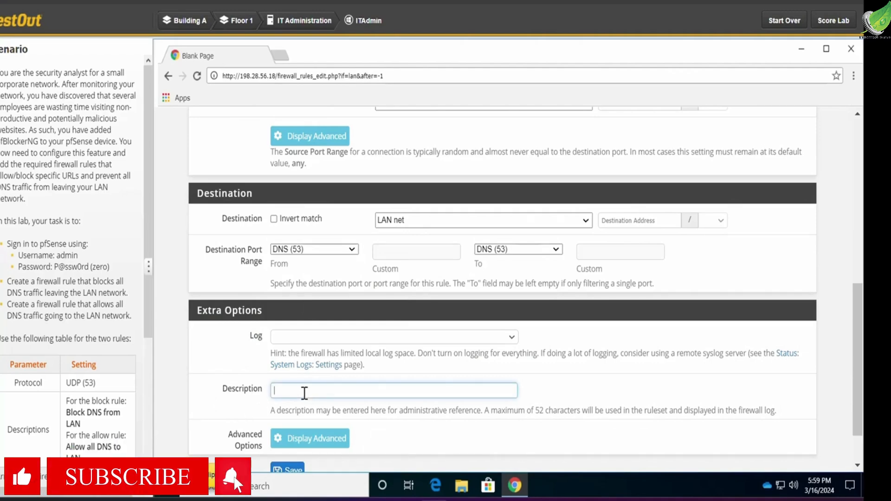
key(ctrl+v)
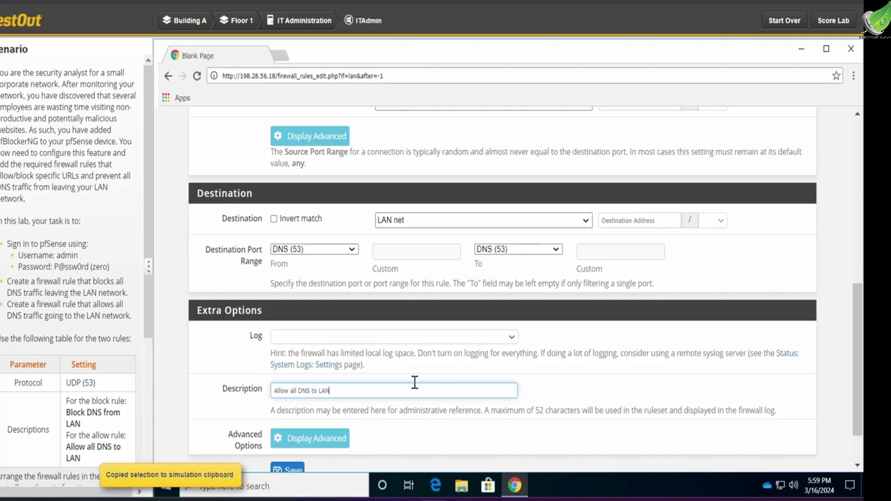
Step: Save the allow rule and apply the firewall changes
scroll(409, 386, down, 2)
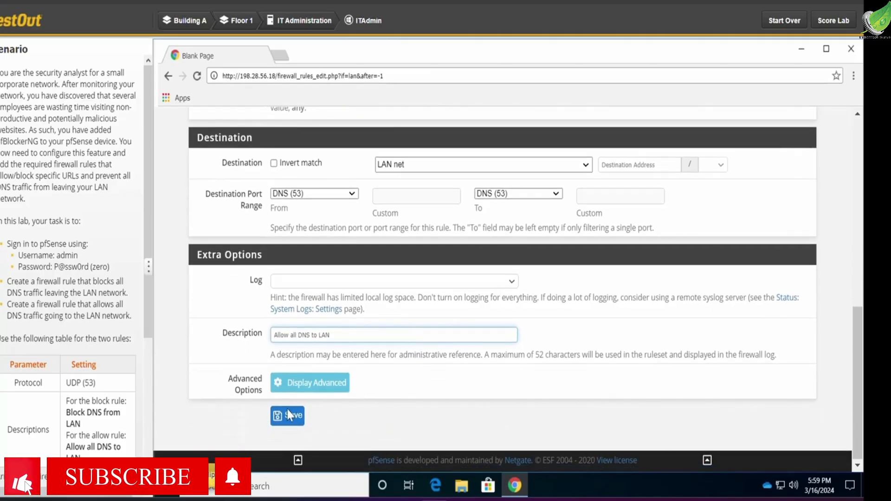
click(288, 415)
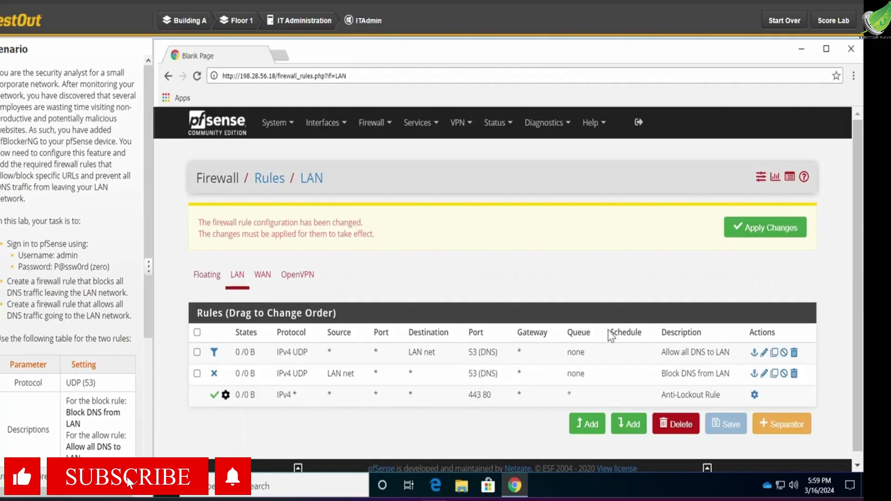
click(782, 228)
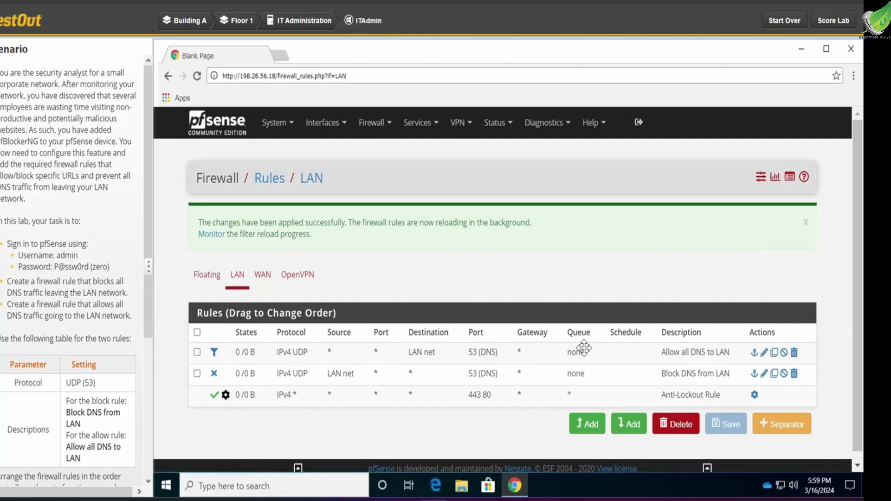
Step: Reorder the LAN rules so "Allow all DNS to LAN" is first and "Block DNS from LAN" is last, then save and apply the changes
drag(584, 351, 578, 370)
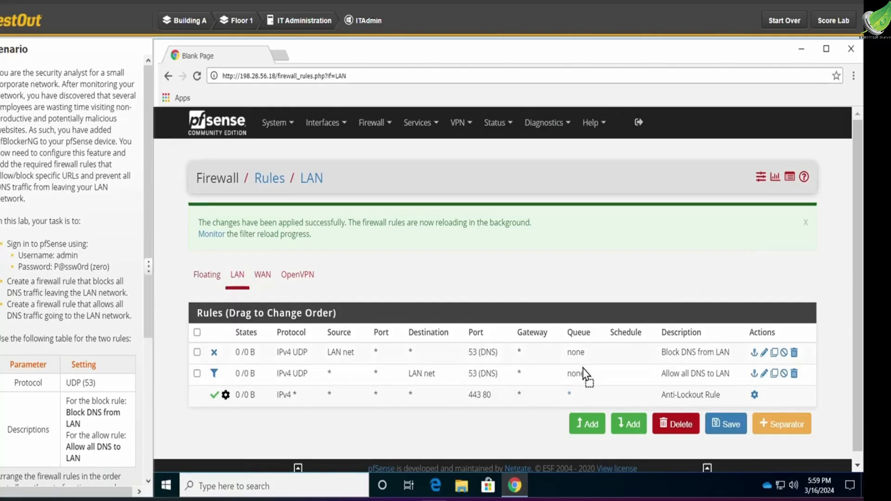
drag(586, 351, 593, 394)
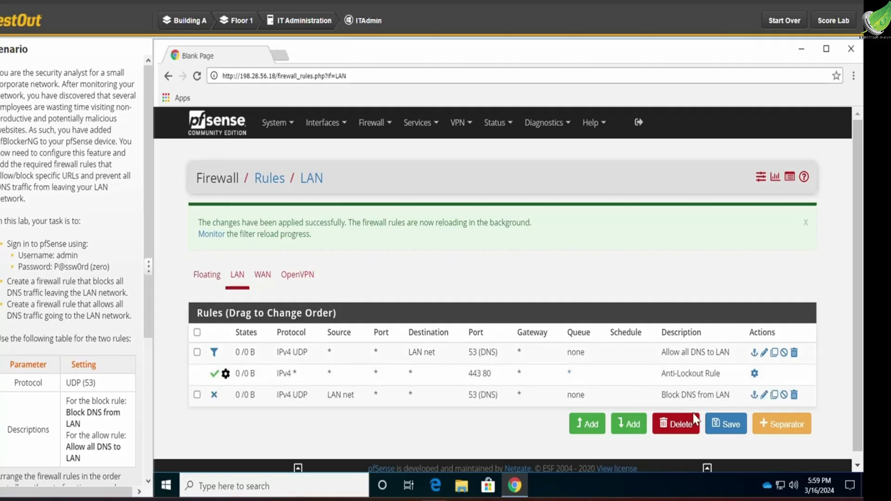
click(727, 426)
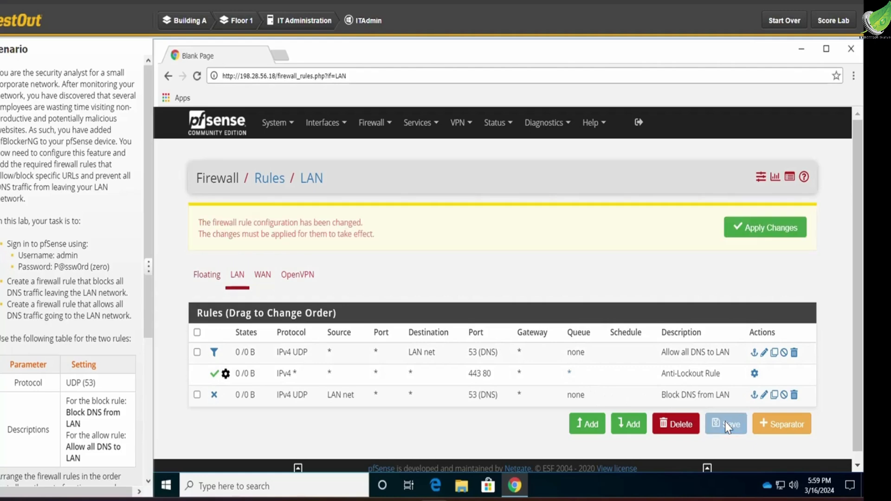
click(767, 230)
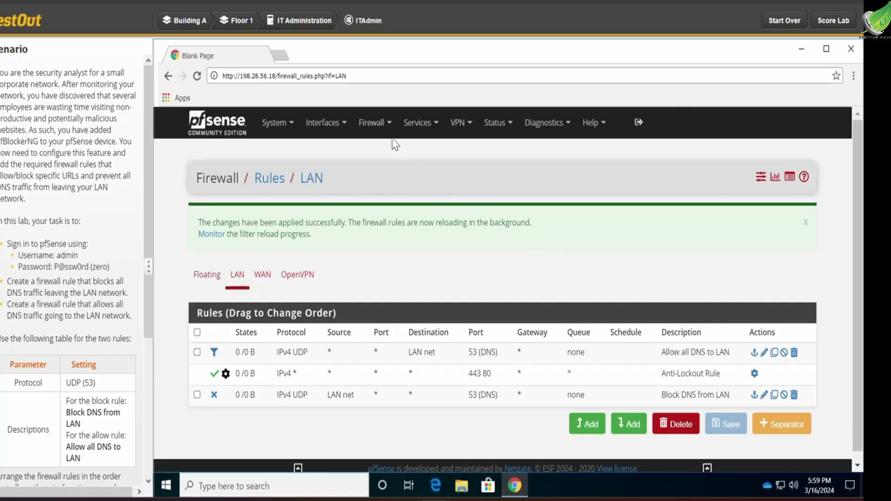
Step: Enable pfBlockerNG in its general settings and save them
click(379, 126)
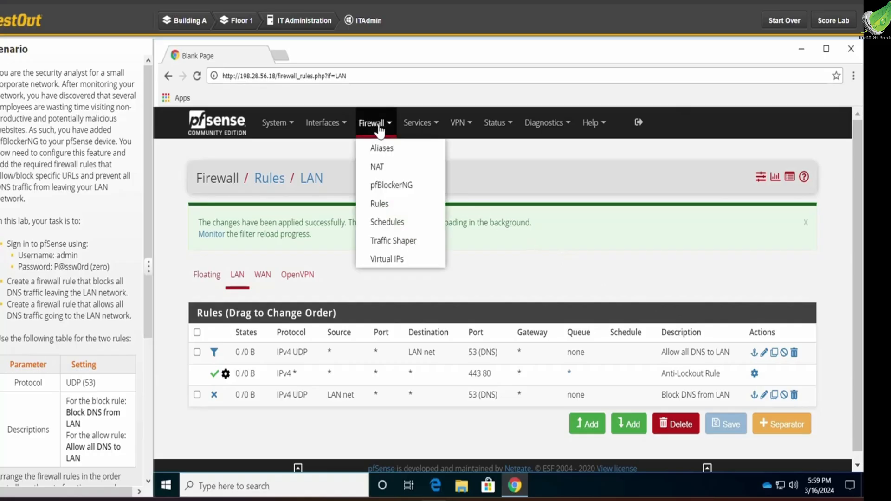
click(391, 185)
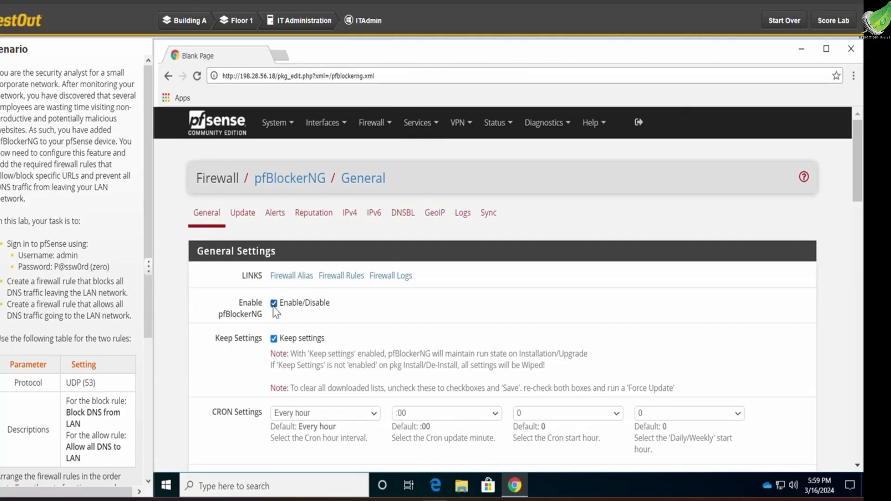
scroll(408, 364, down, 4)
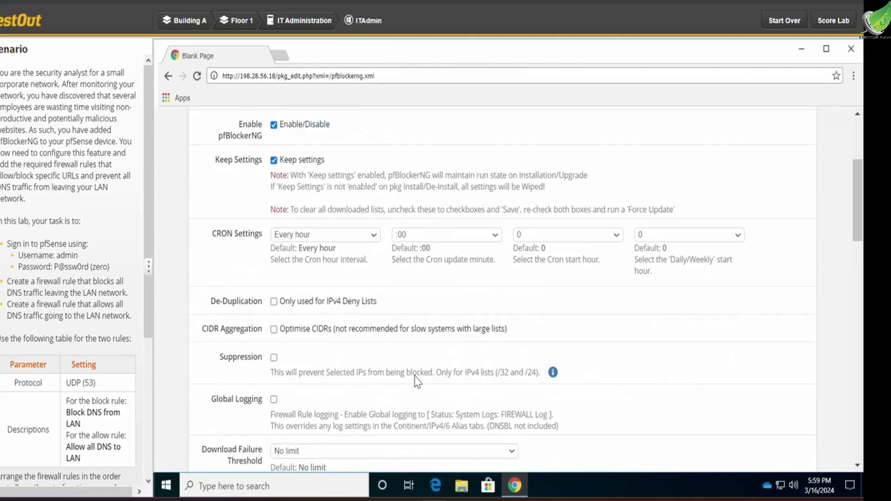
scroll(414, 380, down, 10)
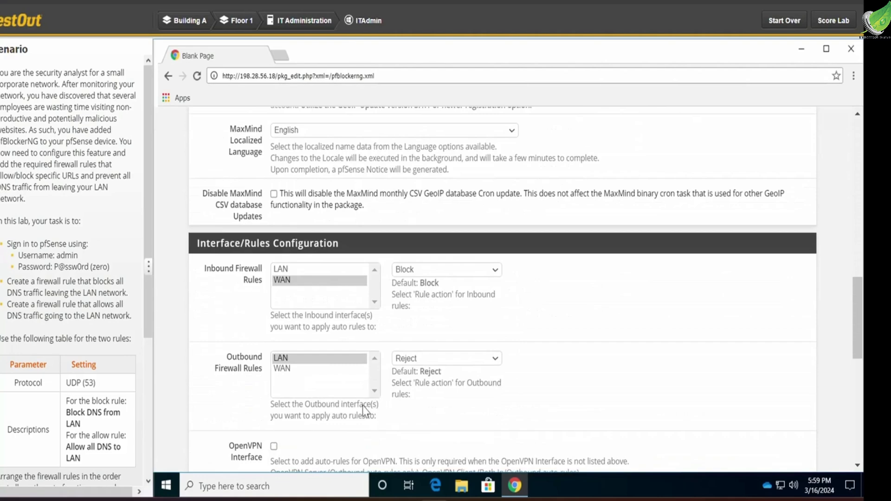
scroll(367, 411, down, 8)
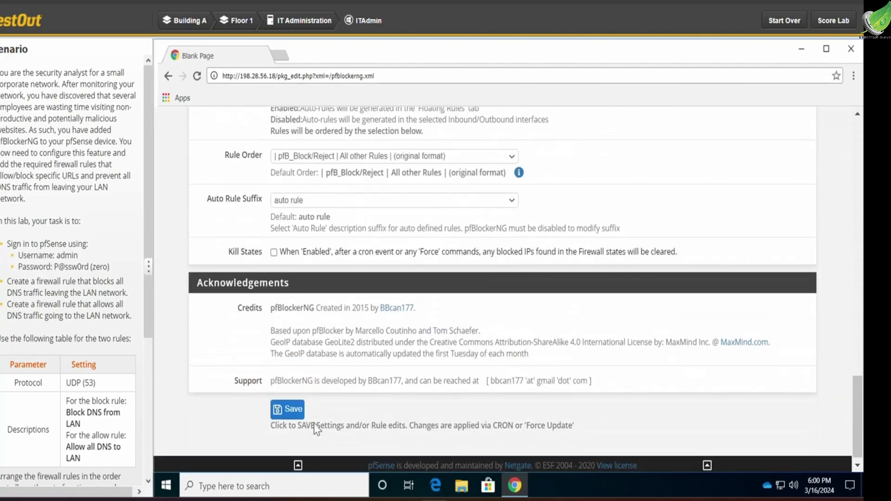
scroll(313, 428, down, 1)
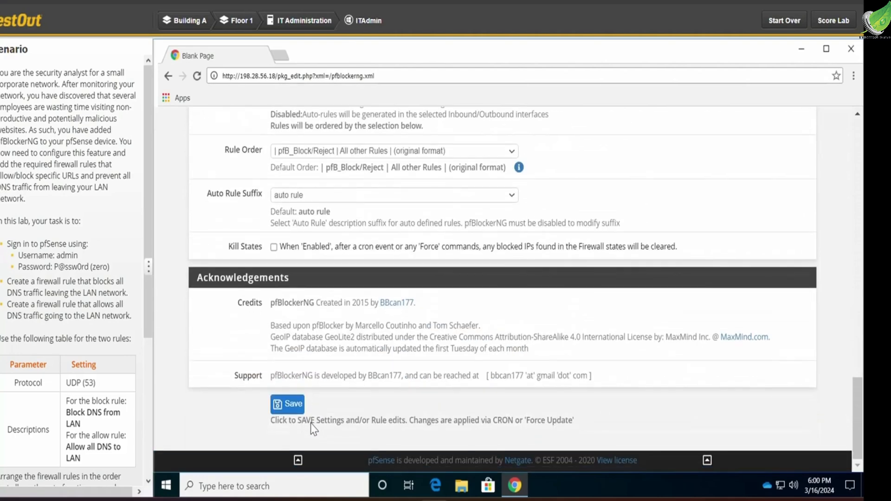
click(291, 404)
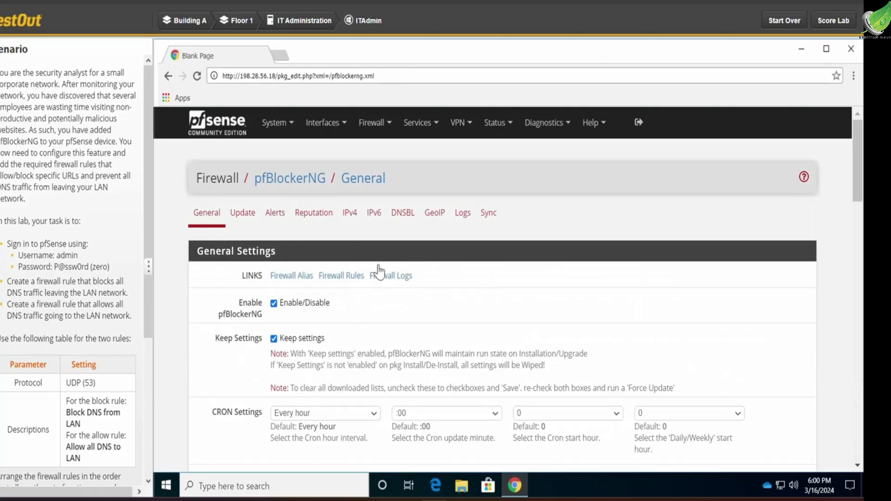
Step: Enable DNSBL in pfBlockerNG and set the DNSBL Virtual IP to 192.168.0.0, as given in the lab's settings table
click(411, 218)
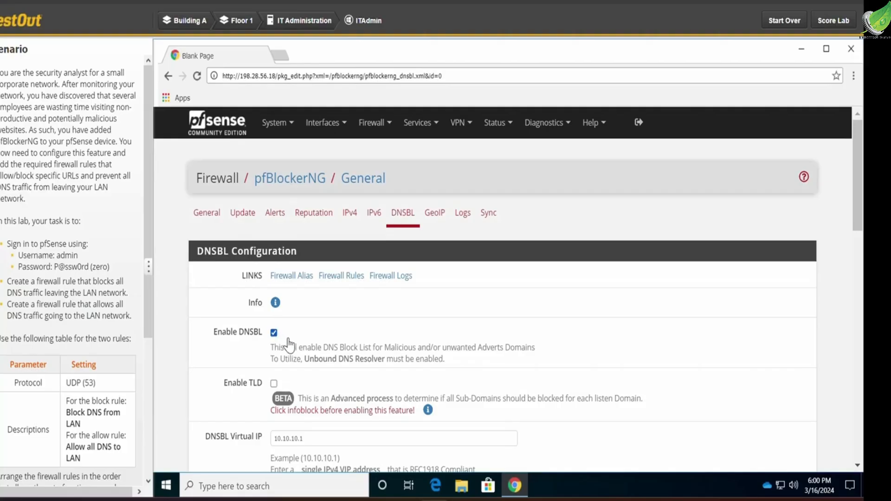
scroll(361, 355, down, 3)
scroll(360, 355, down, 1)
drag(317, 282, 240, 283)
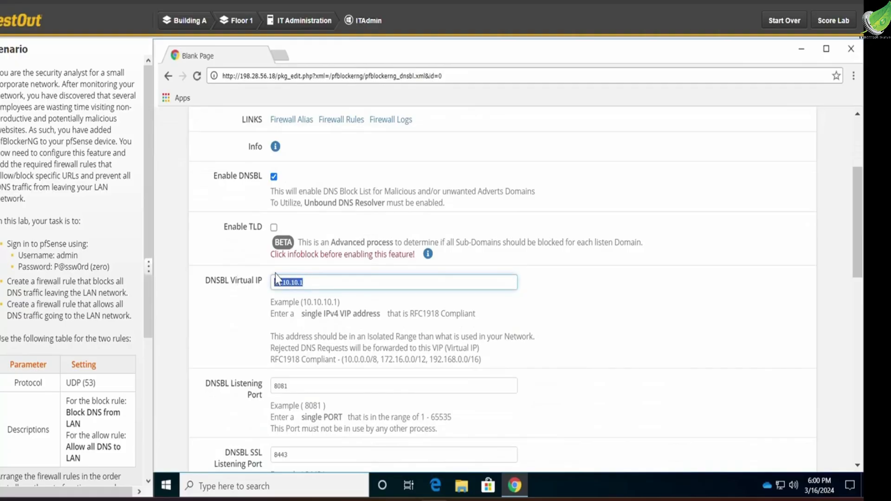
key(BackSpace)
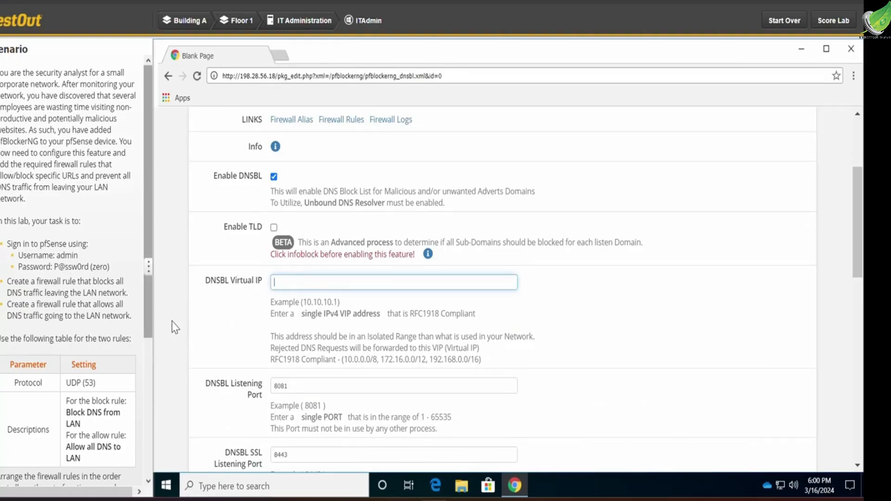
scroll(45, 344, down, 3)
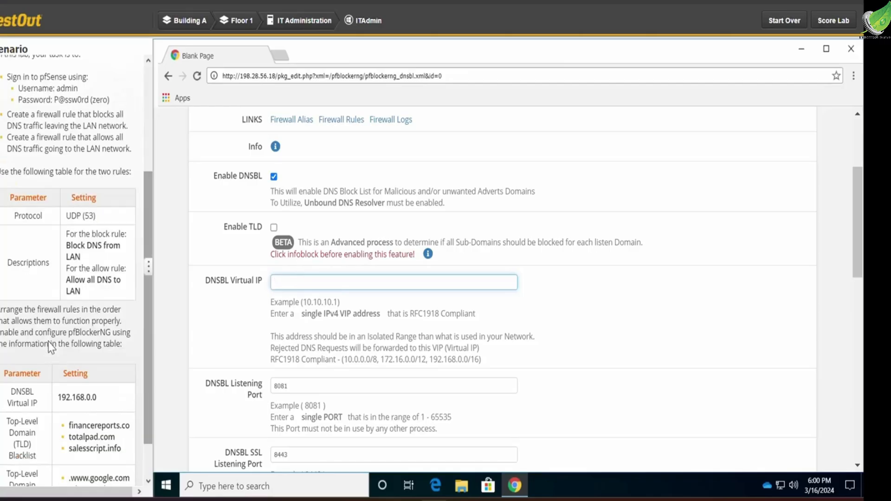
scroll(74, 373, down, 1)
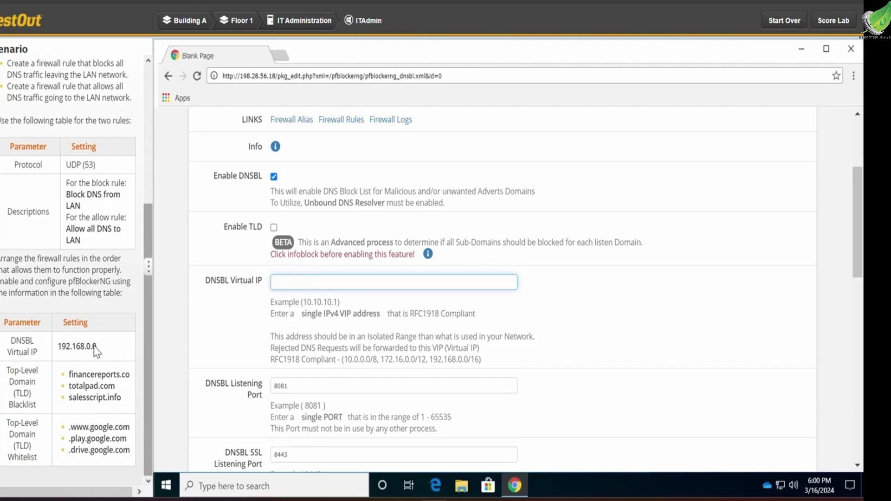
drag(97, 346, 55, 346)
key(ctrl+c)
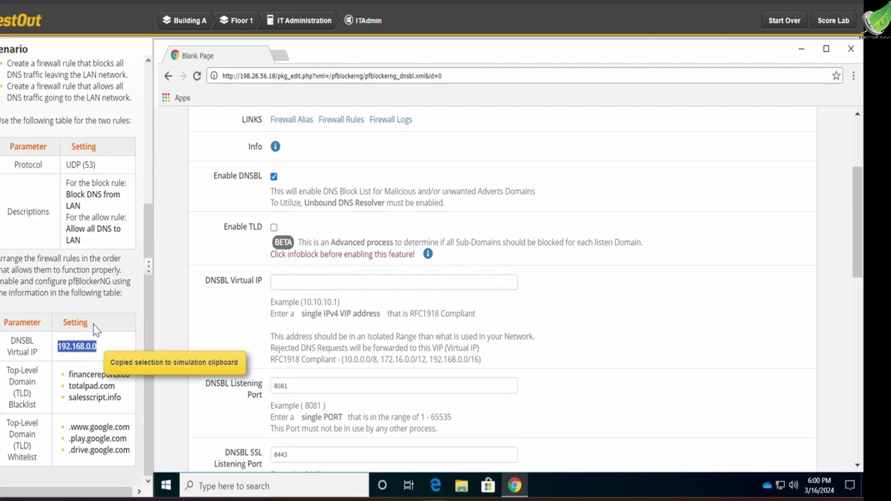
click(289, 276)
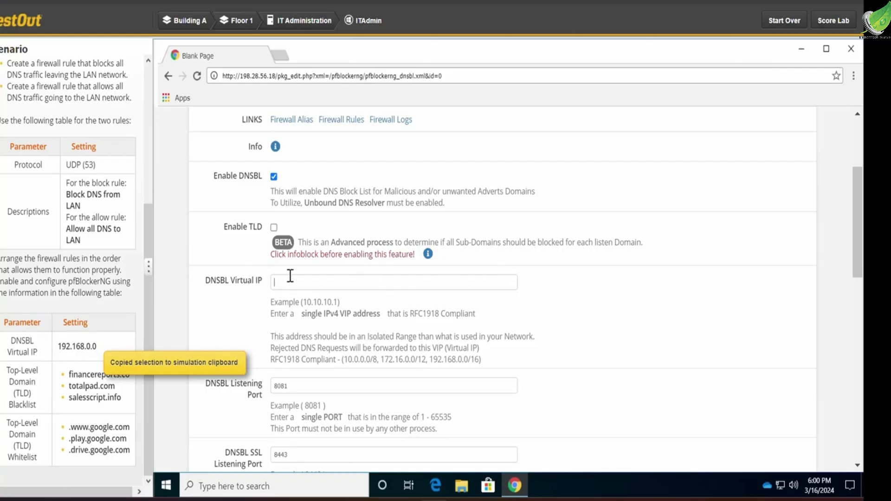
key(ctrl+v)
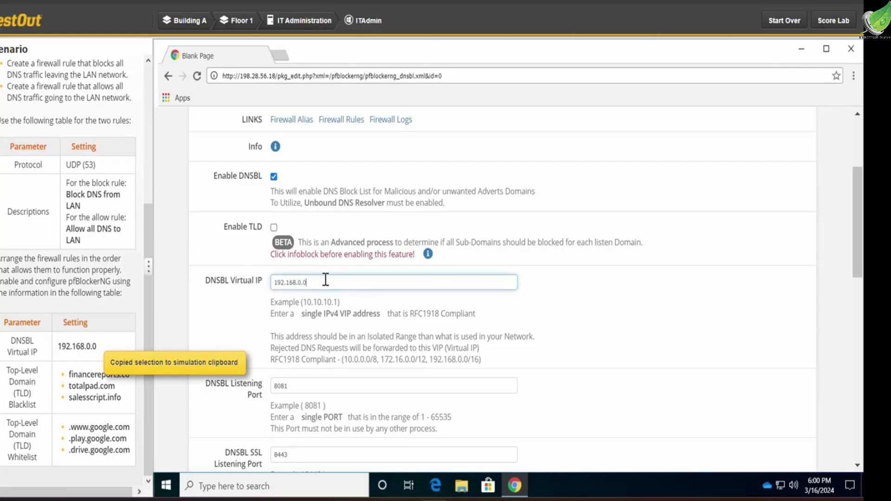
Step: Fill the TLD Blacklist with financereports.co, totalpad.com and salesscript.info, copied from the lab's settings table
scroll(635, 337, down, 7)
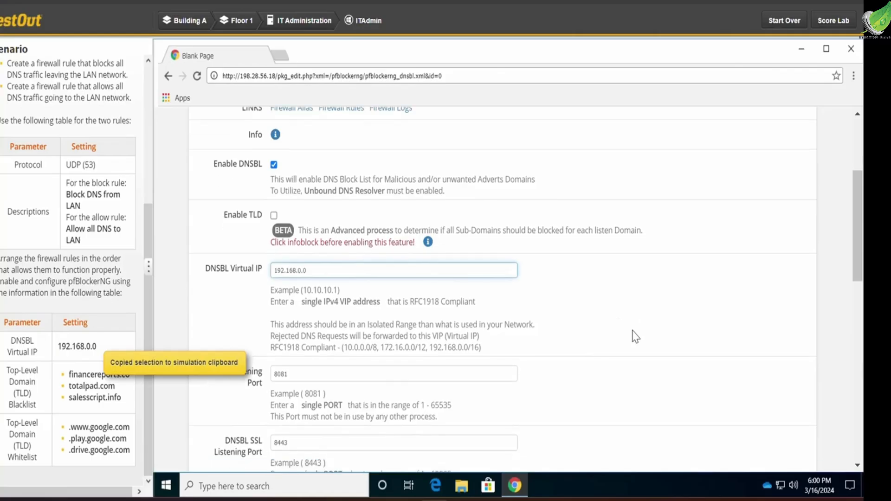
scroll(634, 344, down, 5)
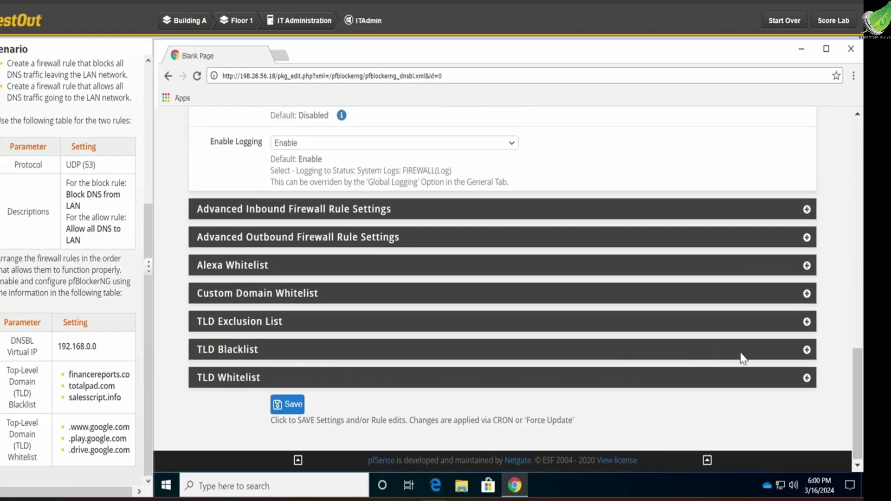
click(806, 350)
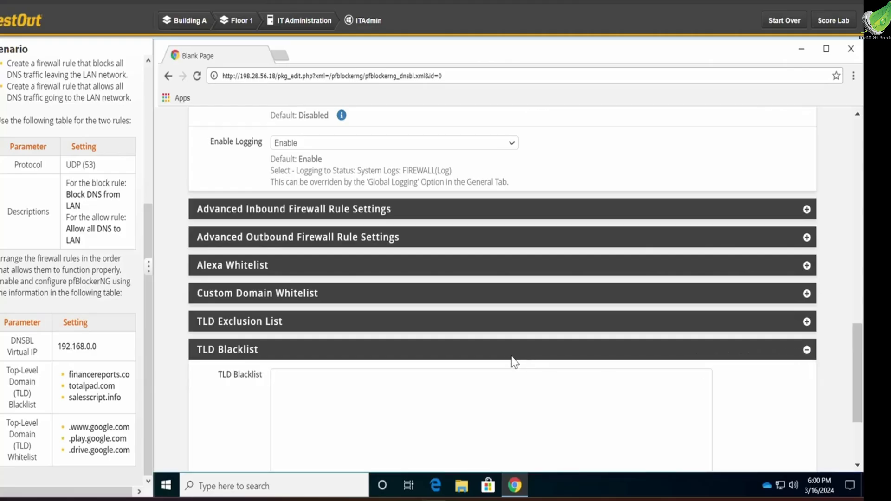
scroll(501, 359, down, 3)
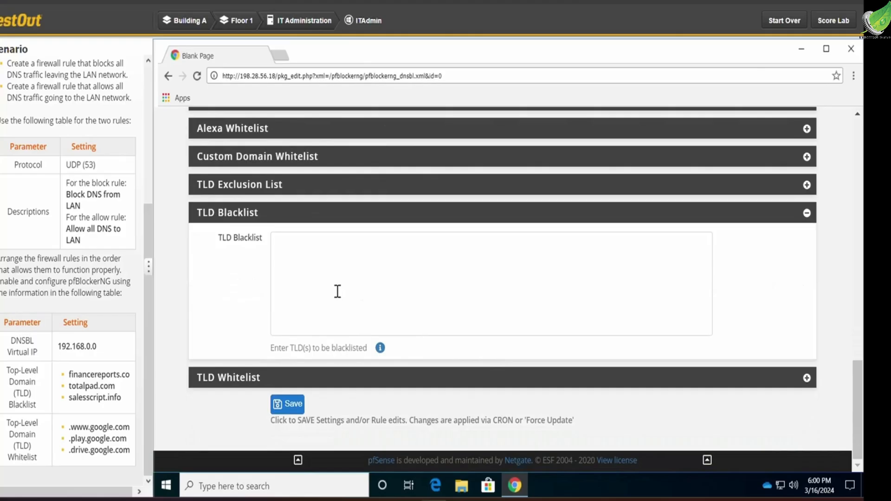
click(337, 293)
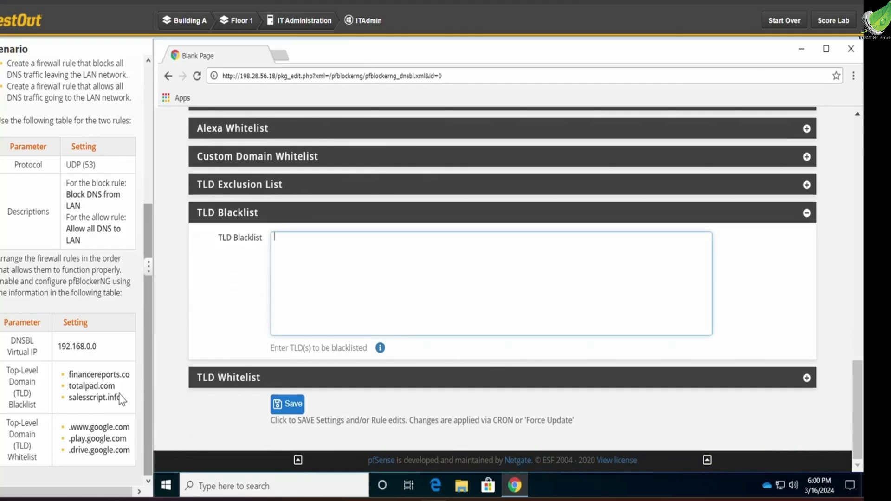
drag(126, 398, 70, 384)
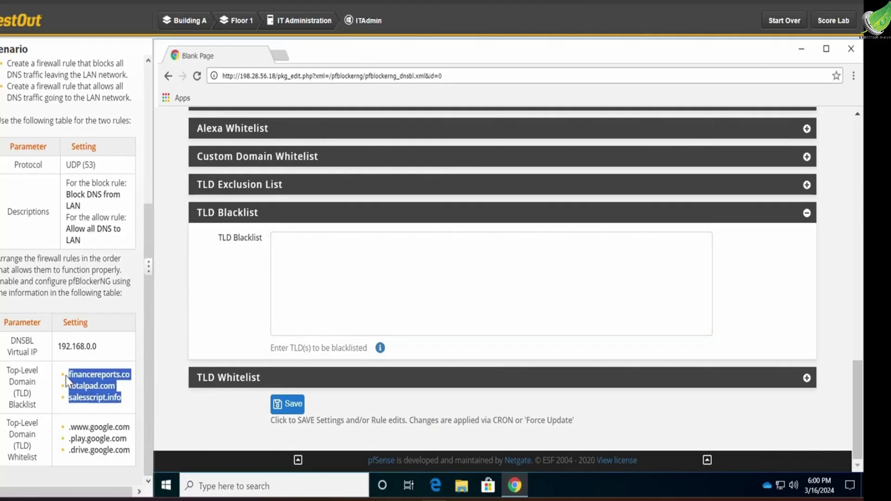
key(ctrl+c)
click(343, 267)
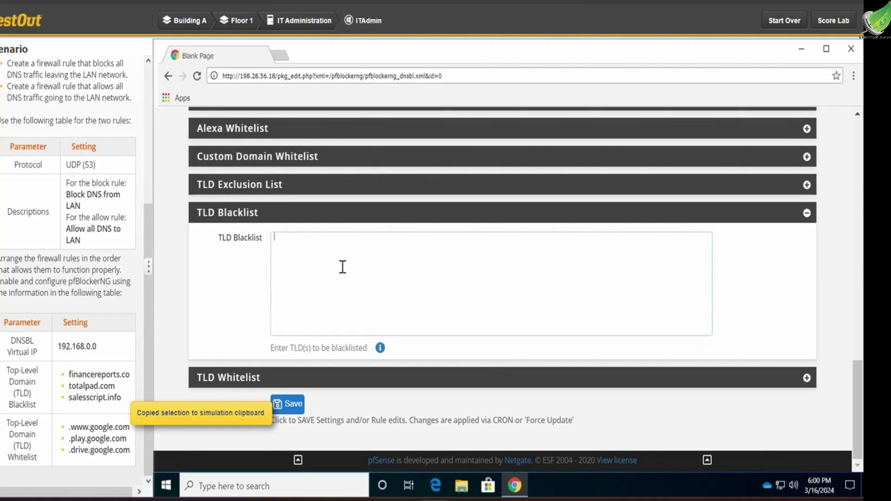
key(ctrl+v)
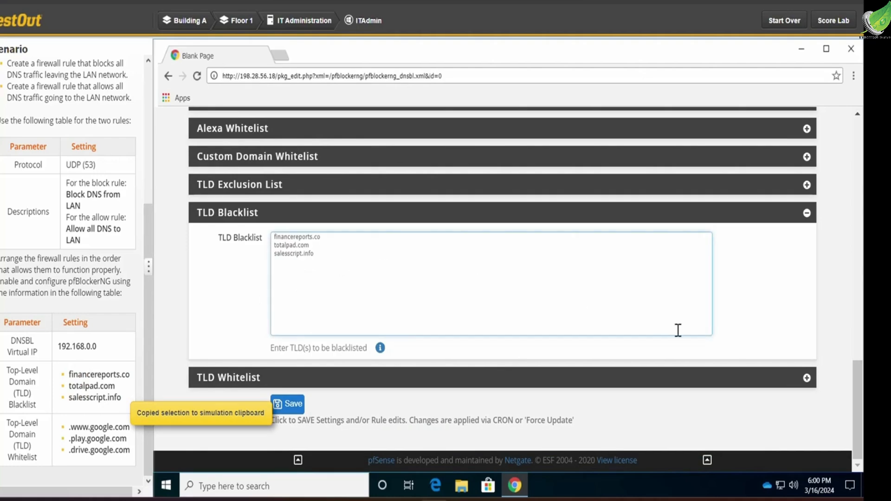
click(807, 378)
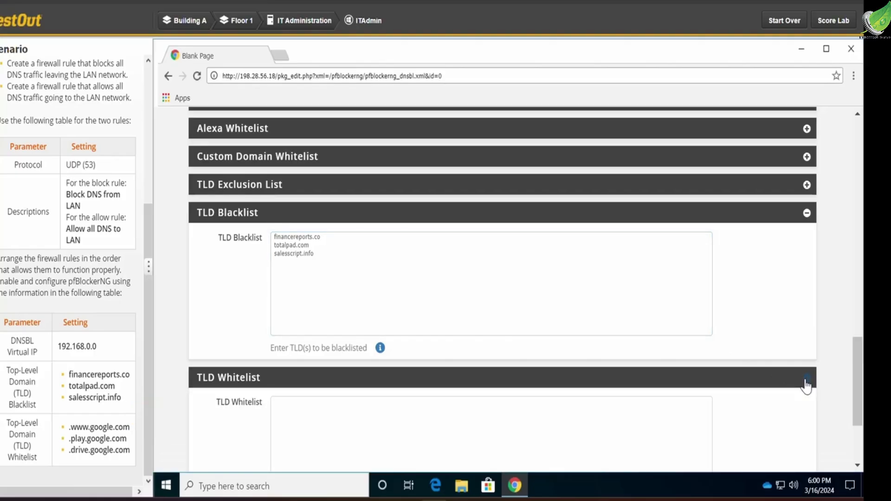
scroll(603, 408, down, 3)
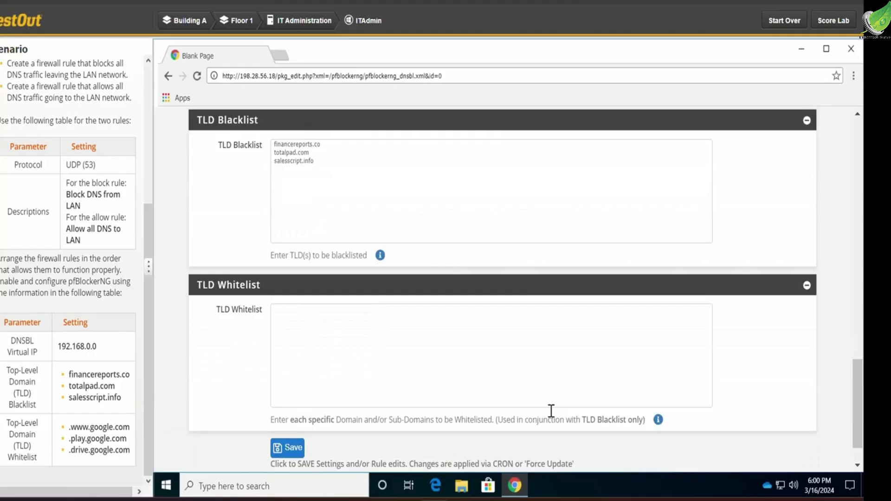
click(371, 308)
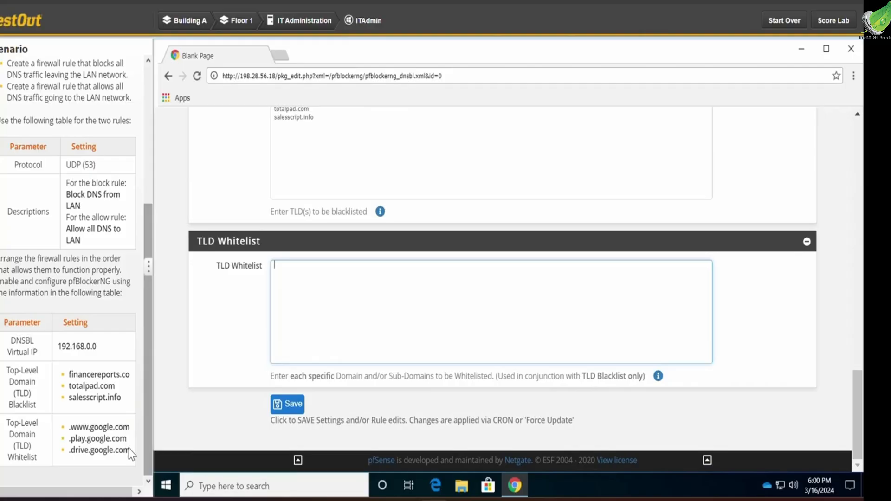
drag(130, 451, 76, 442)
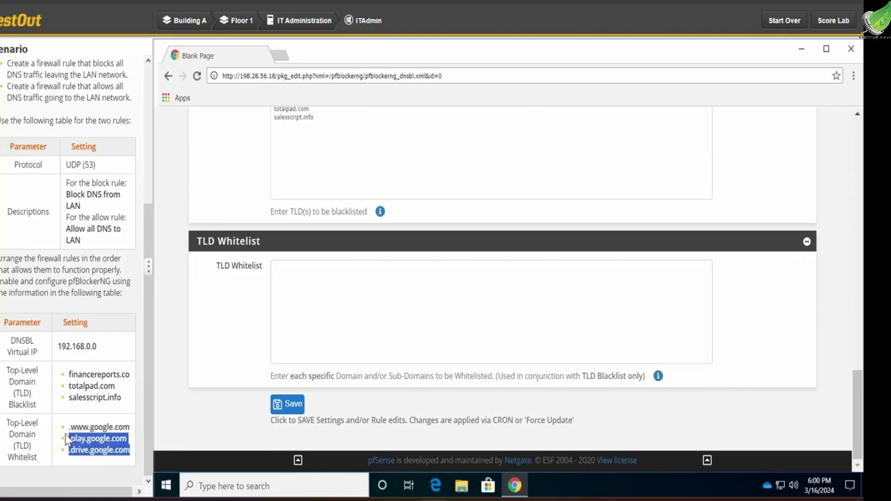
drag(66, 436, 67, 432)
click(391, 307)
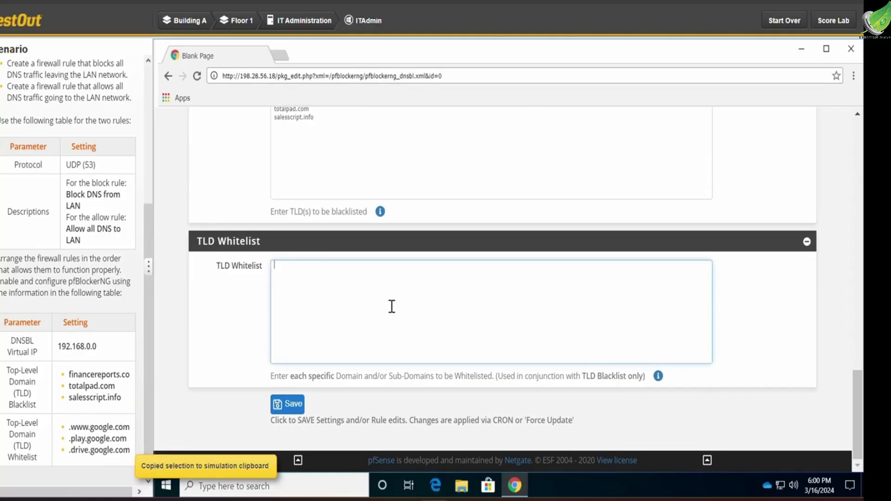
key(ctrl+v)
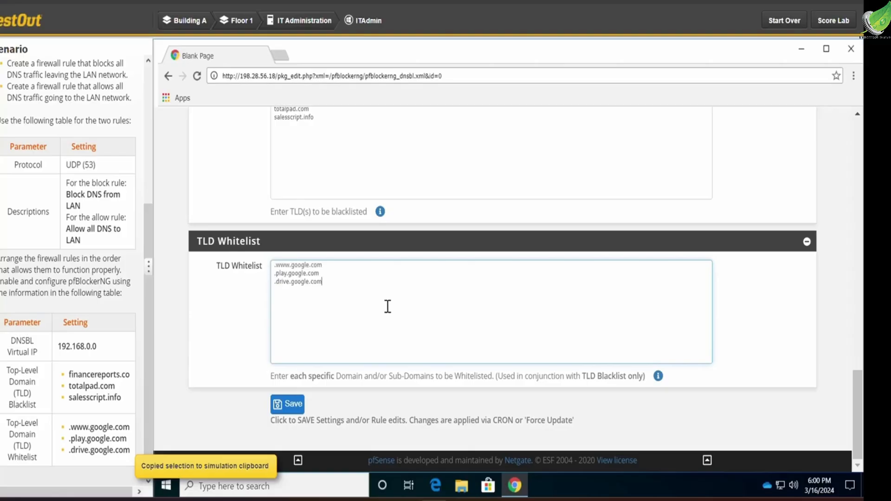
Step: Save the DNSBL settings and submit the lab for scoring
click(294, 405)
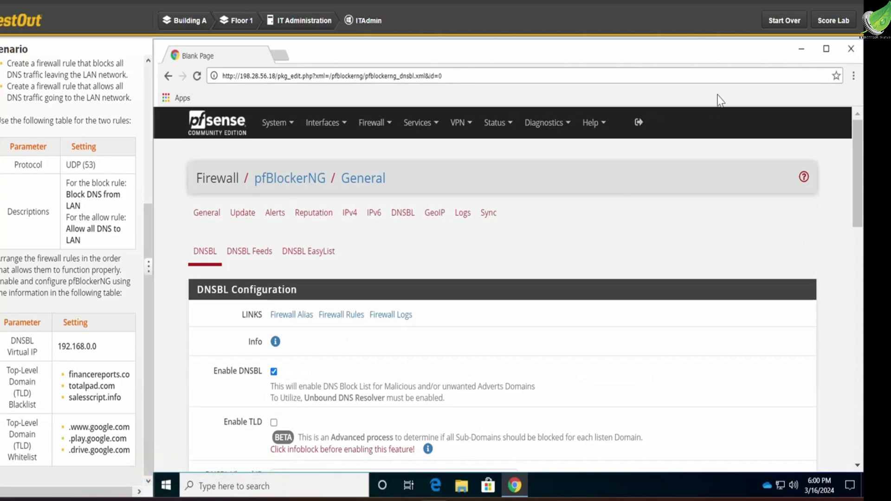
click(829, 24)
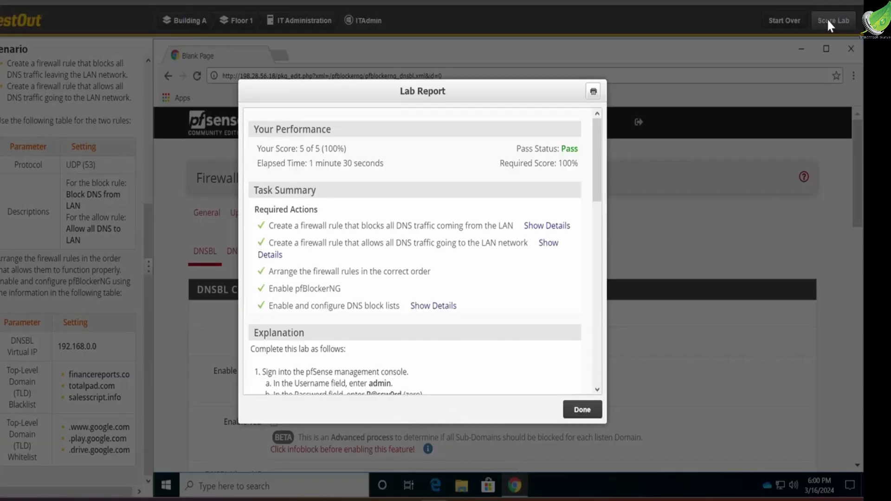